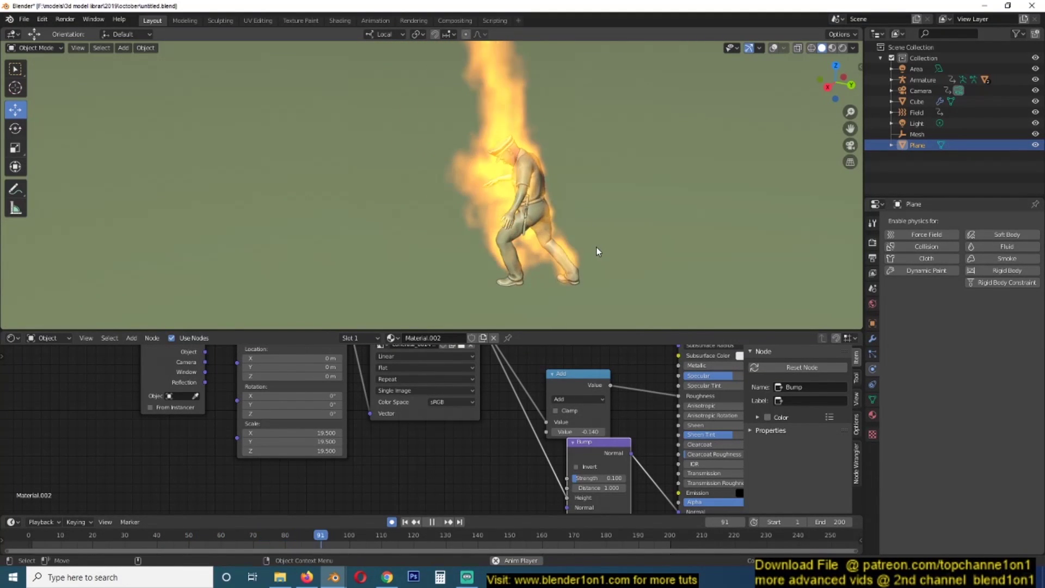
Orbit around the burning character from several angles during playback, then stop the animation.
mouse_move(600, 241)
middle_down()
mouse_move(630, 201)
mouse_move(616, 244)
mouse_move(590, 245)
mouse_move(616, 256)
mouse_move(638, 286)
mouse_move(639, 208)
middle_up()
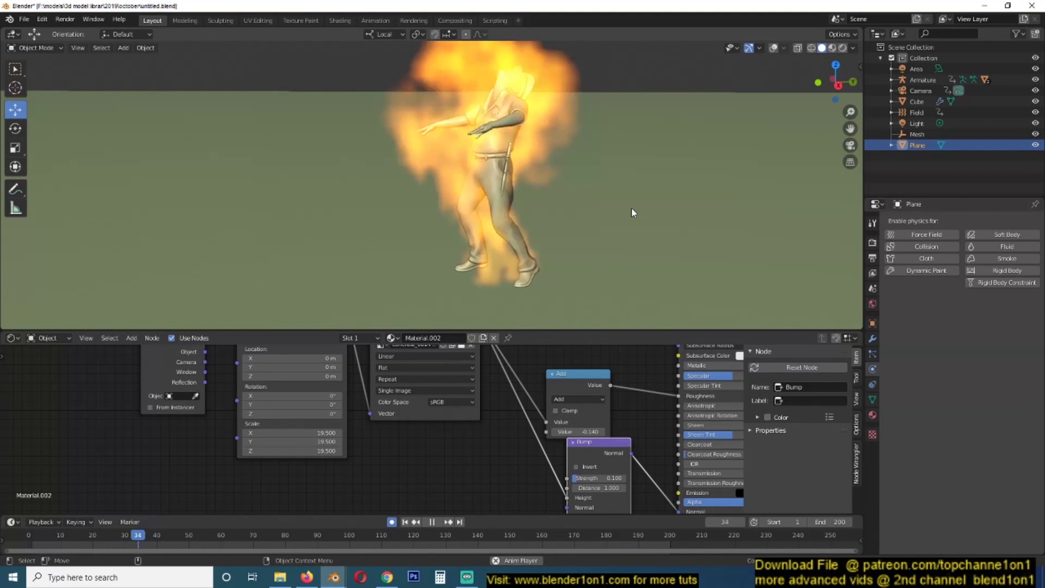
mouse_move(551, 213)
middle_down()
mouse_move(568, 190)
mouse_move(522, 204)
middle_up()
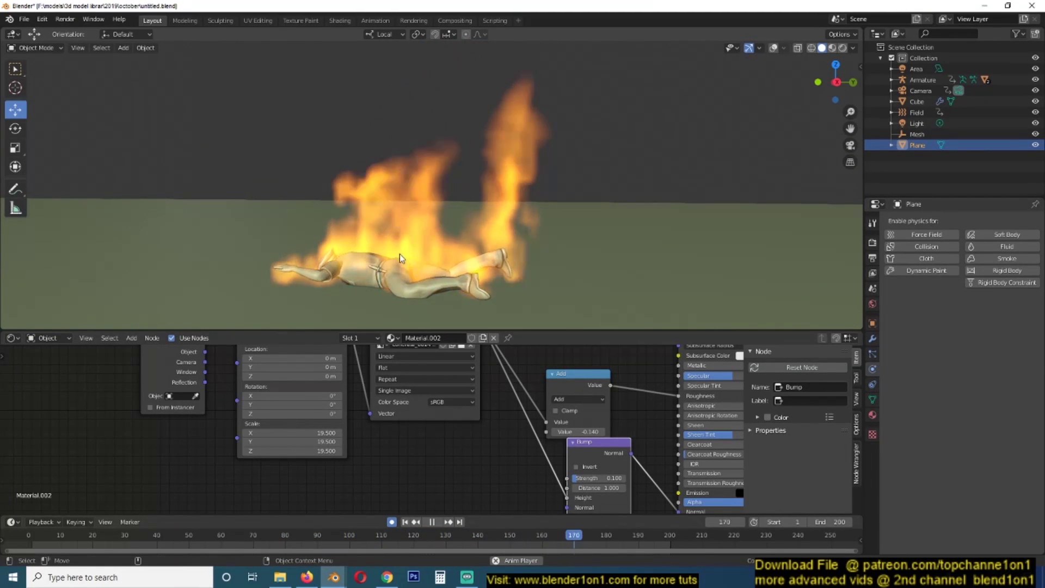
middle_drag(400, 254, 409, 267)
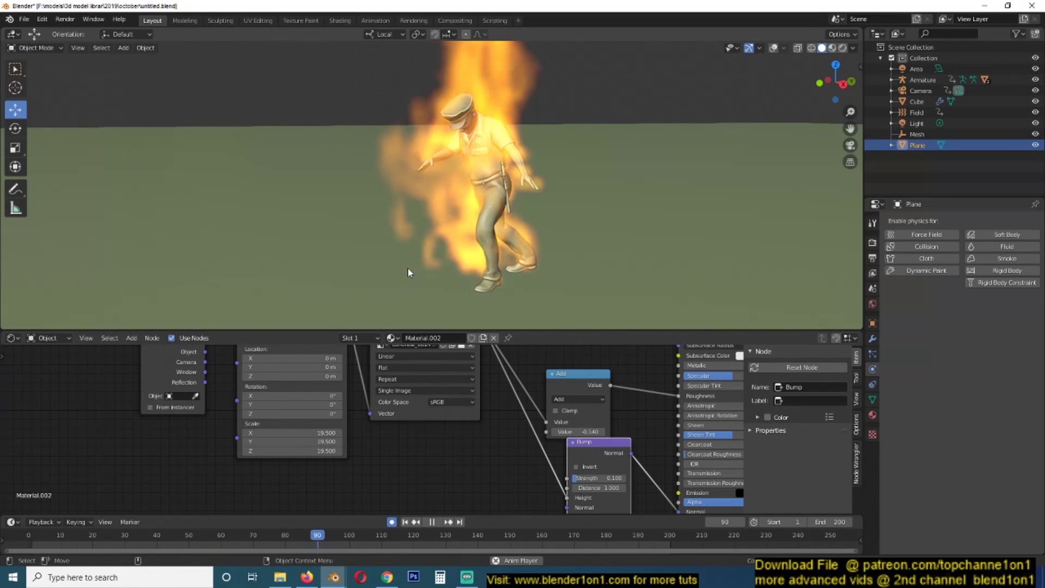
key(space)
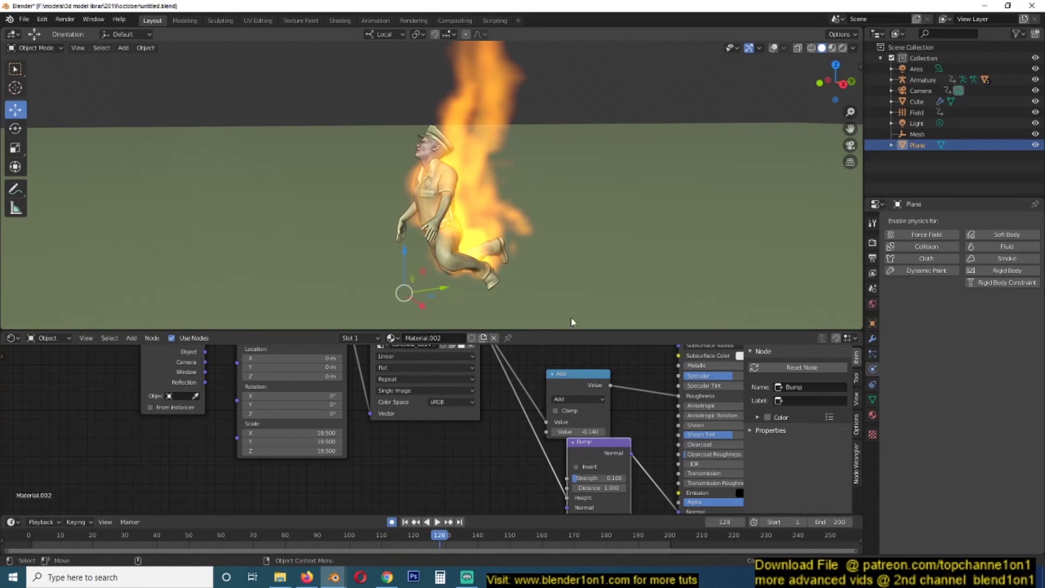
mouse_move(344, 577)
click(364, 554)
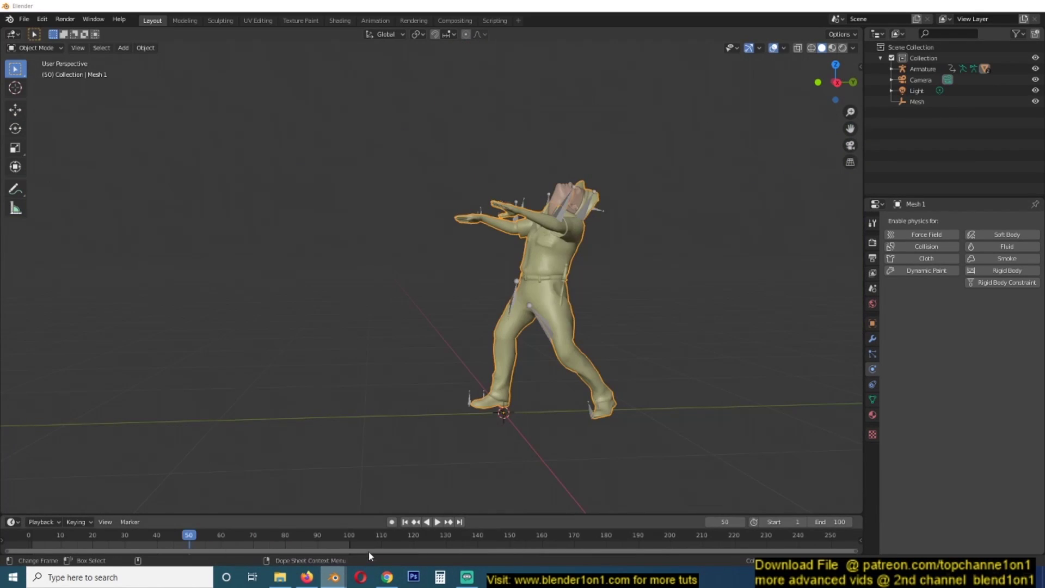
click(24, 19)
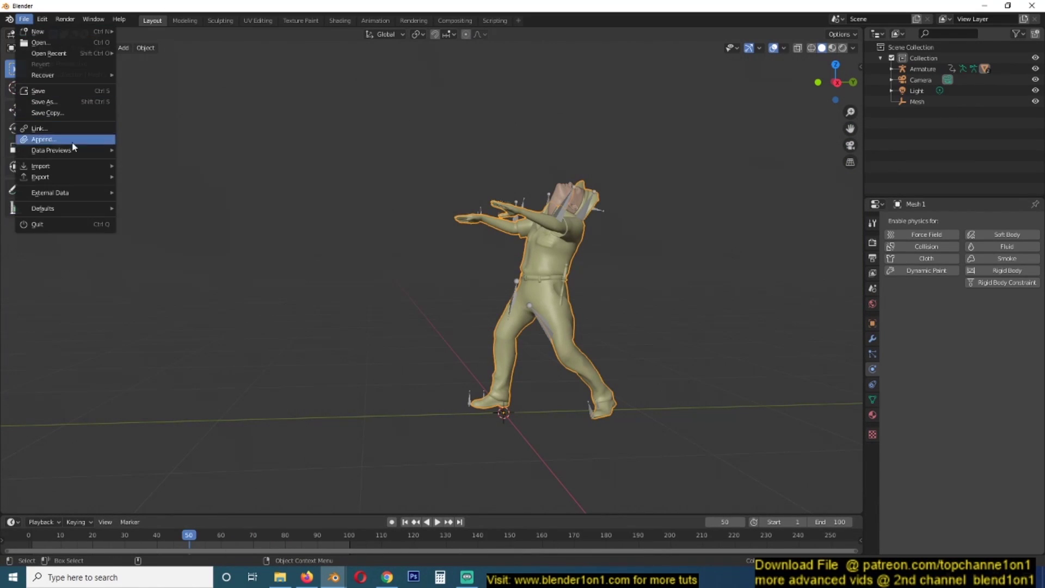
mouse_move(41, 167)
click(173, 230)
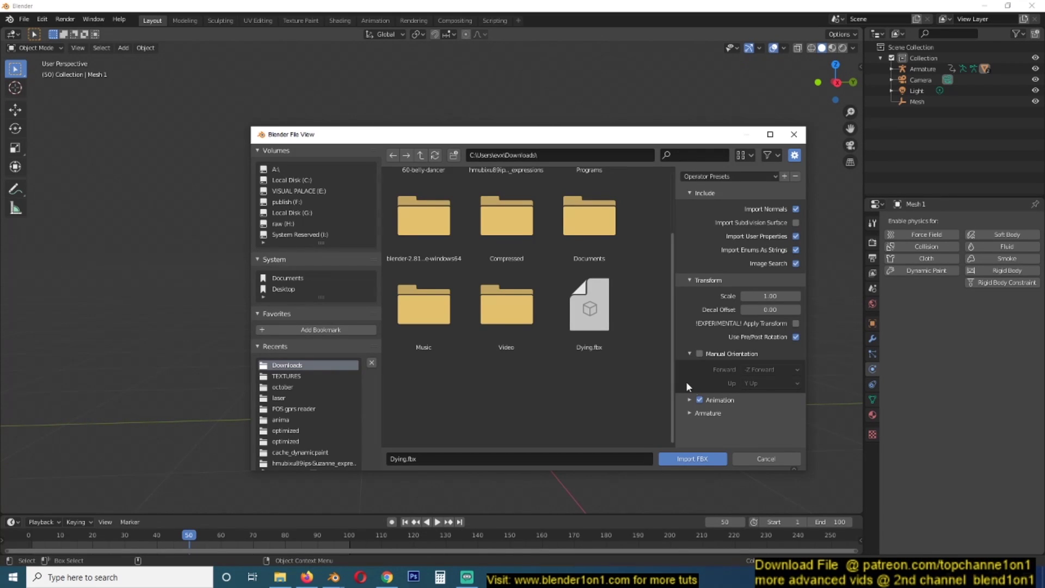
click(790, 460)
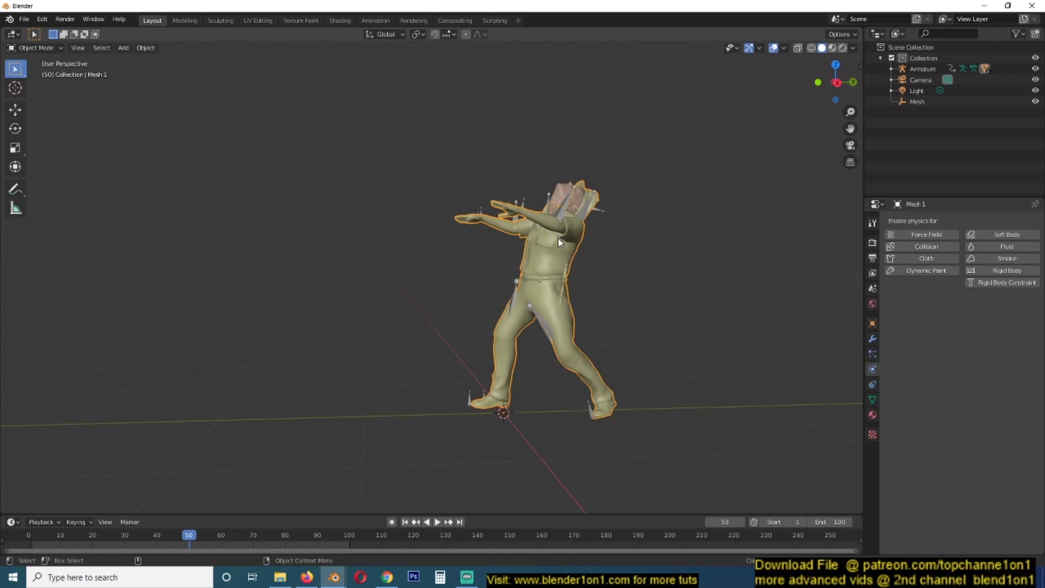
Play the dying animation from frame 1 and check its textures in Material Preview before returning to Solid.
key(shift+Left)
key(space)
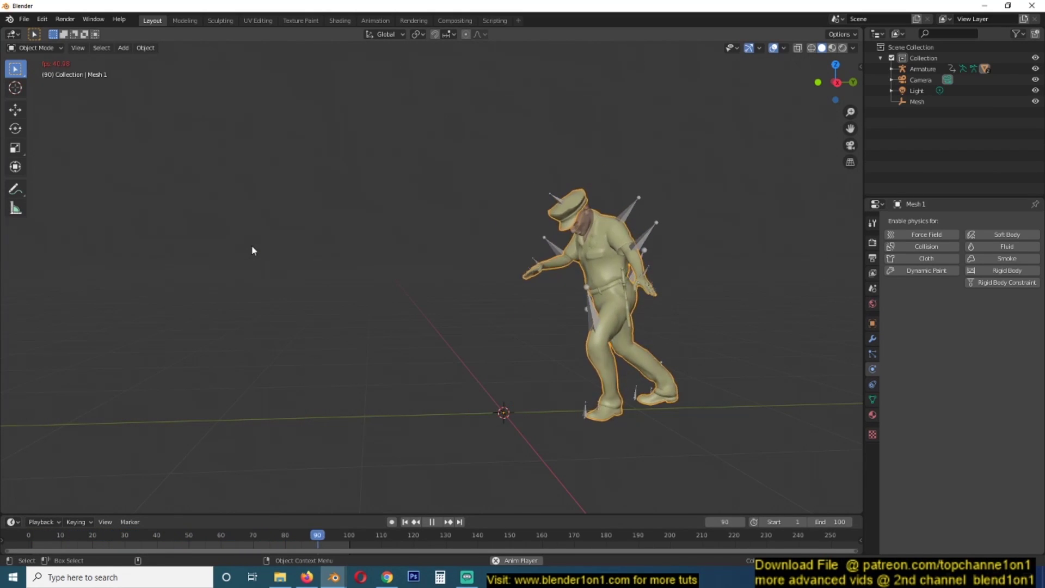
key(space)
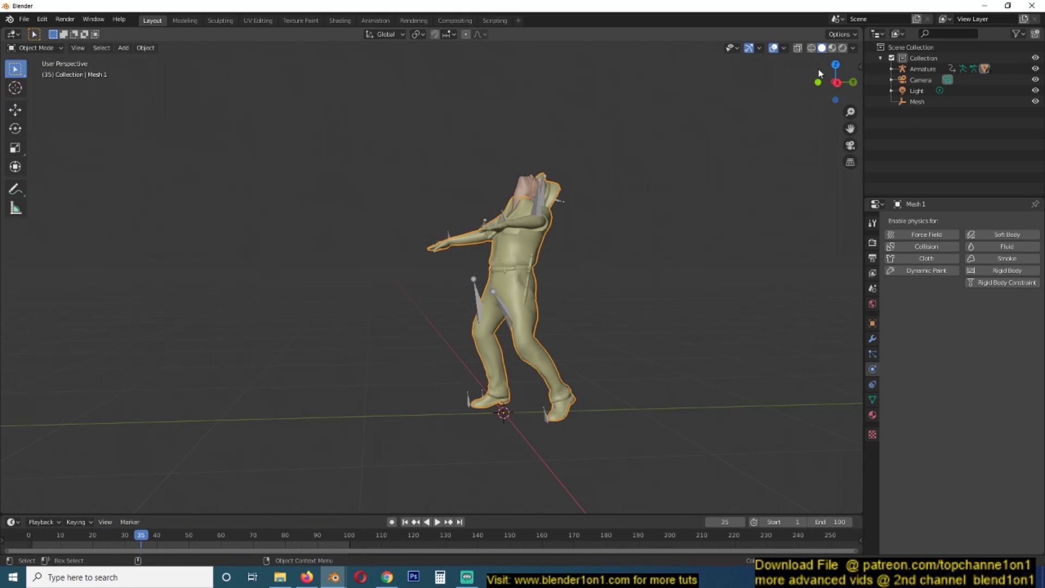
key(z)
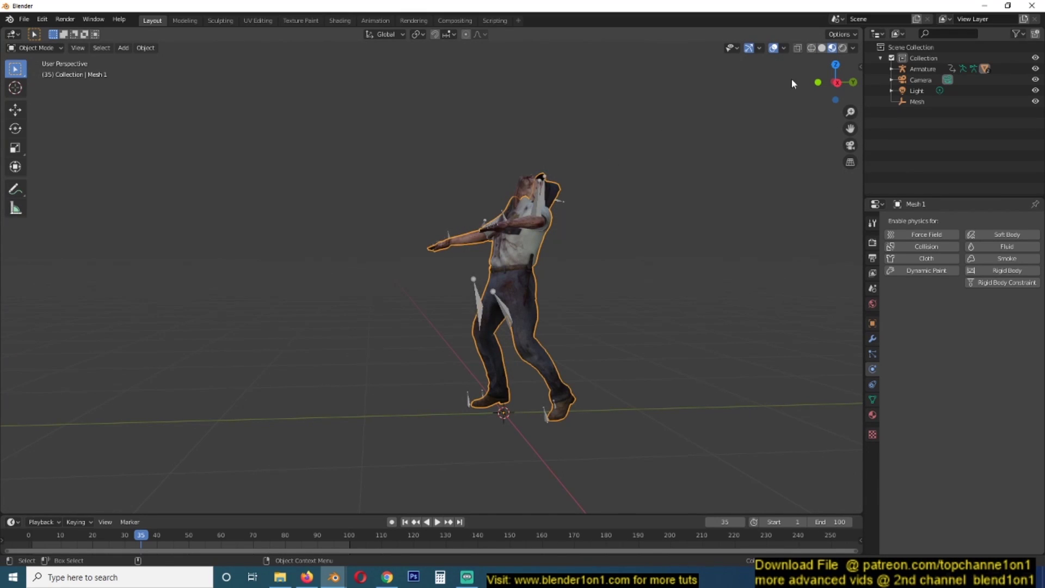
click(823, 48)
Replay the animation from a new angle, then bring up the Add menu for a mesh.
middle_drag(618, 208, 604, 233)
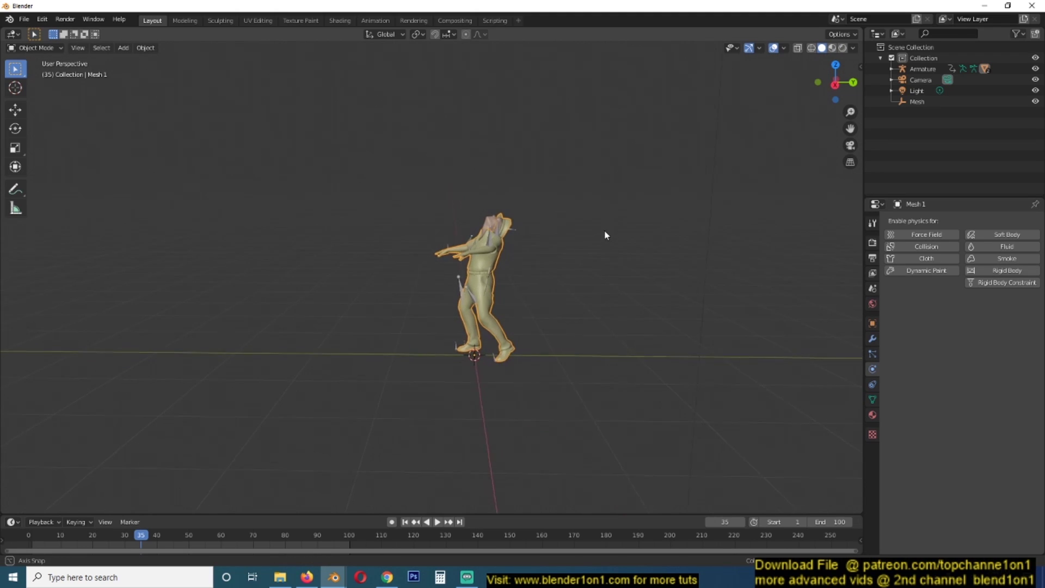
key(space)
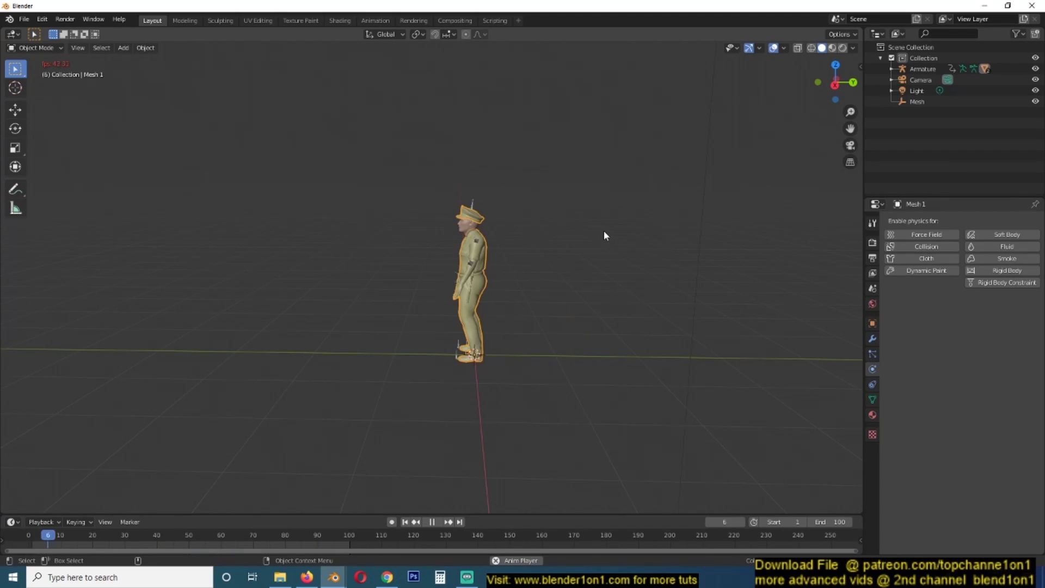
key(space)
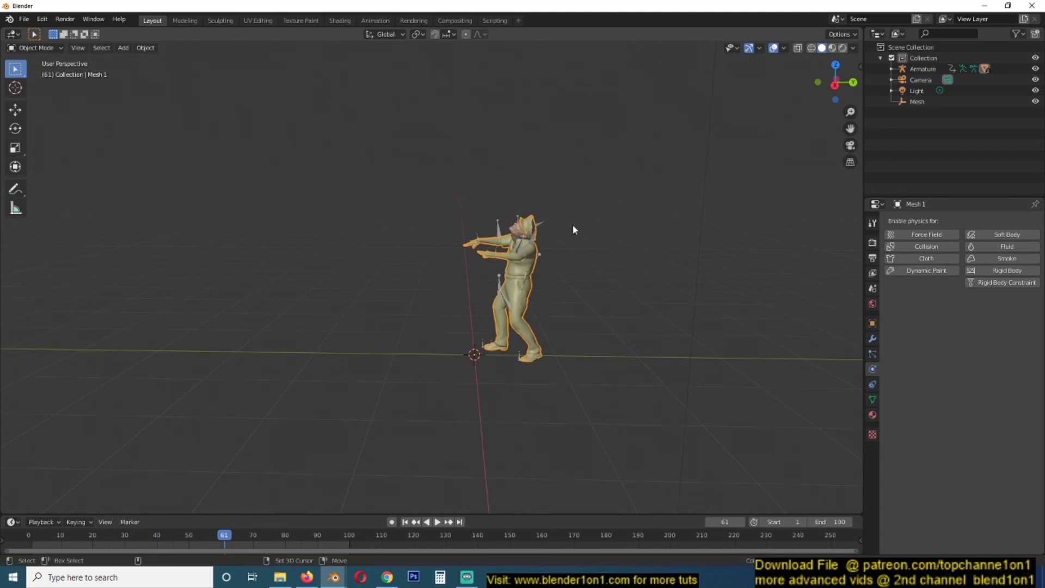
key(shift+a)
Add a cube, move it up over the character and scale it larger in front view.
mouse_move(577, 225)
click(628, 239)
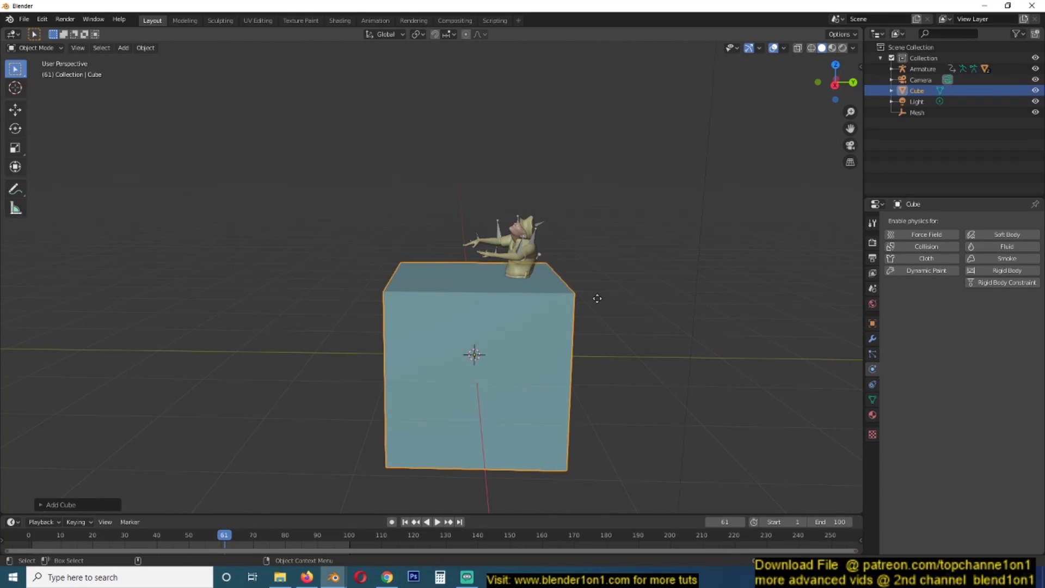
key(g)
click(613, 208)
key(KP_1)
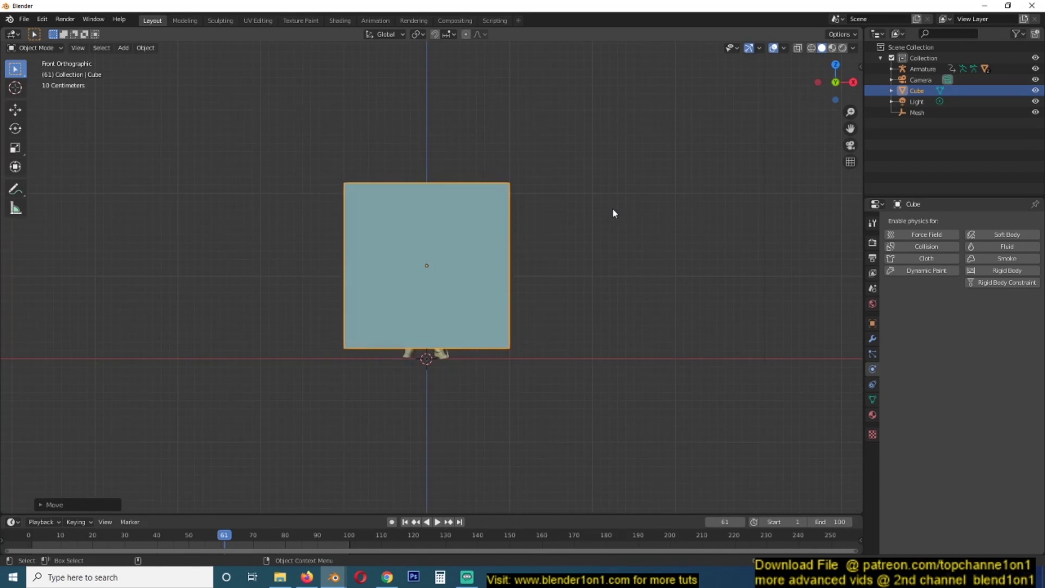
key(s)
click(583, 262)
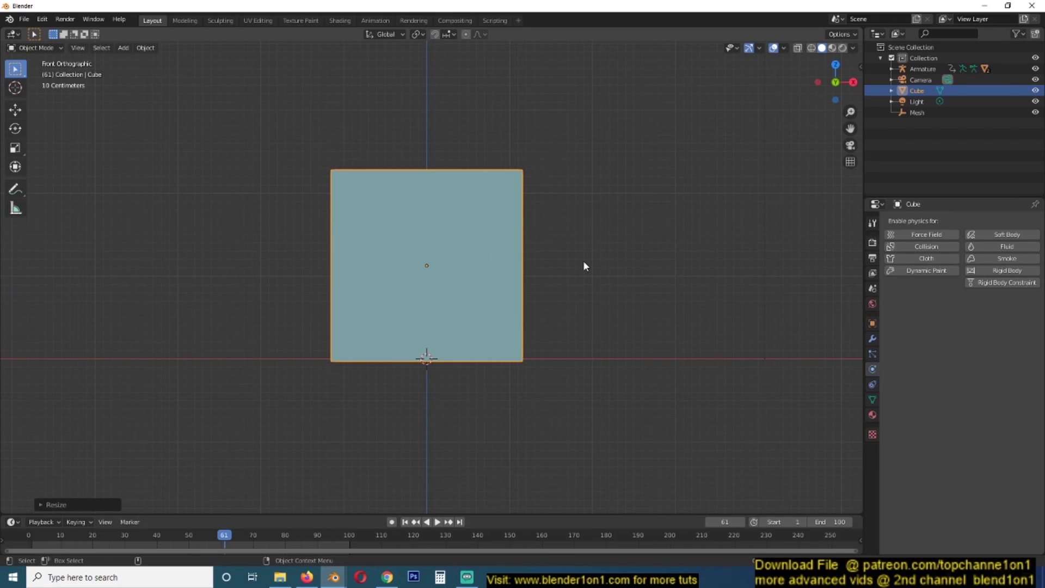
Orbit around the cube in wireframe to confirm the character sits fully inside it.
middle_drag(536, 289, 428, 324)
scroll(504, 324, down, 5)
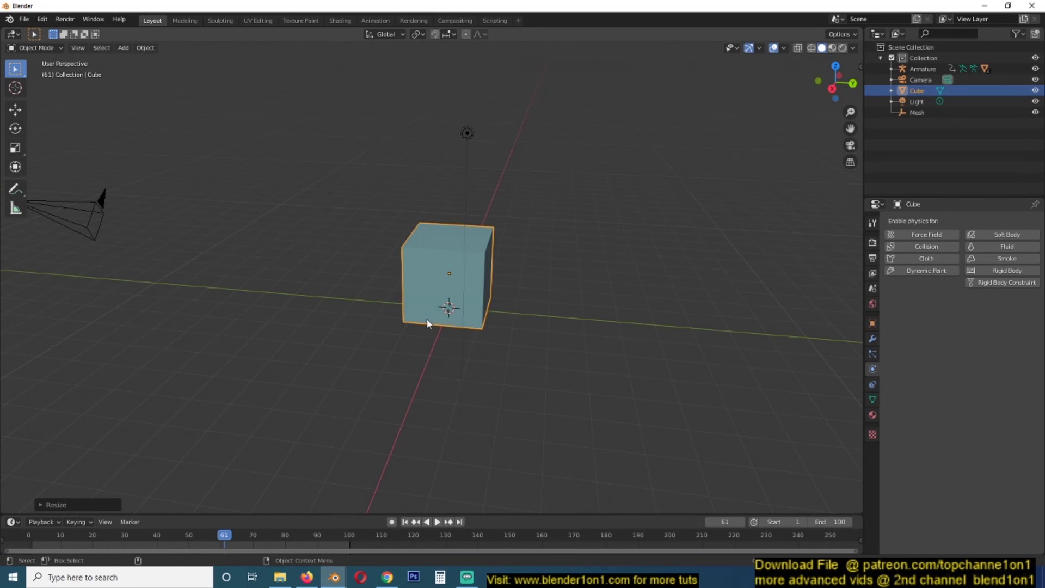
middle_drag(427, 323, 398, 264)
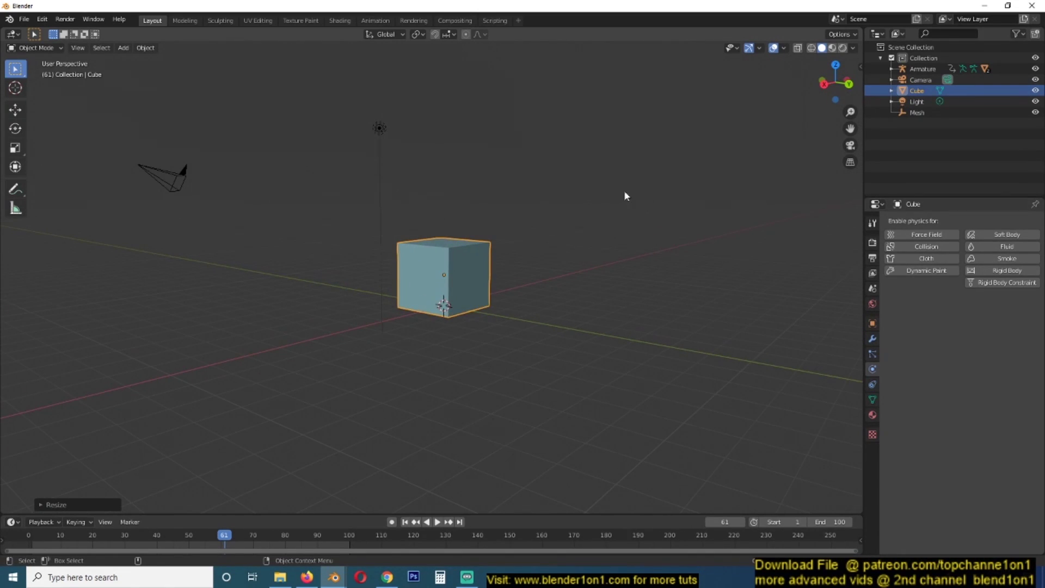
middle_drag(437, 206, 468, 240)
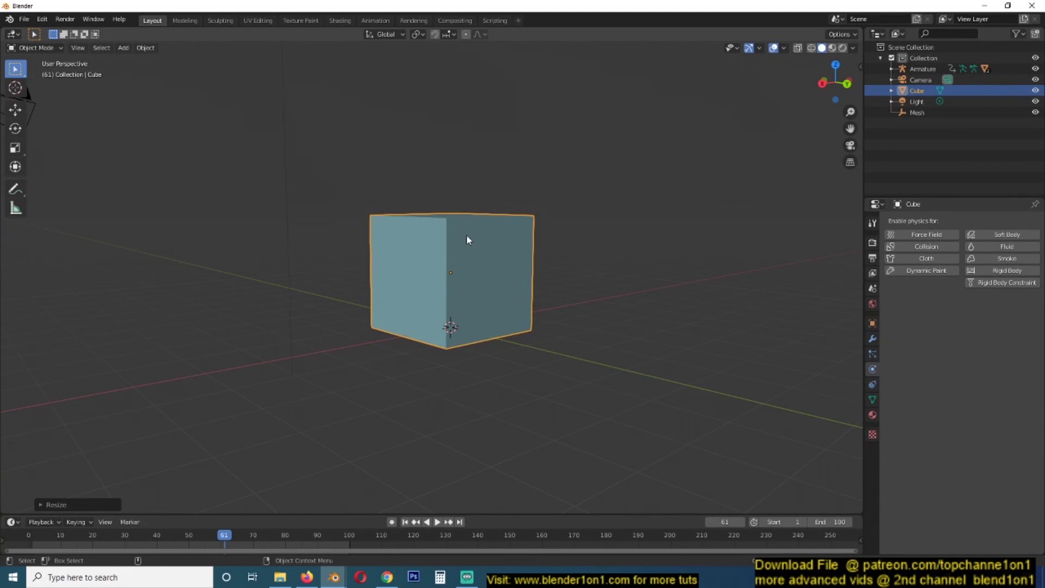
key(shift+z)
mouse_move(273, 230)
middle_down()
mouse_move(452, 259)
mouse_move(416, 267)
mouse_move(488, 245)
mouse_move(431, 242)
mouse_move(448, 245)
middle_up()
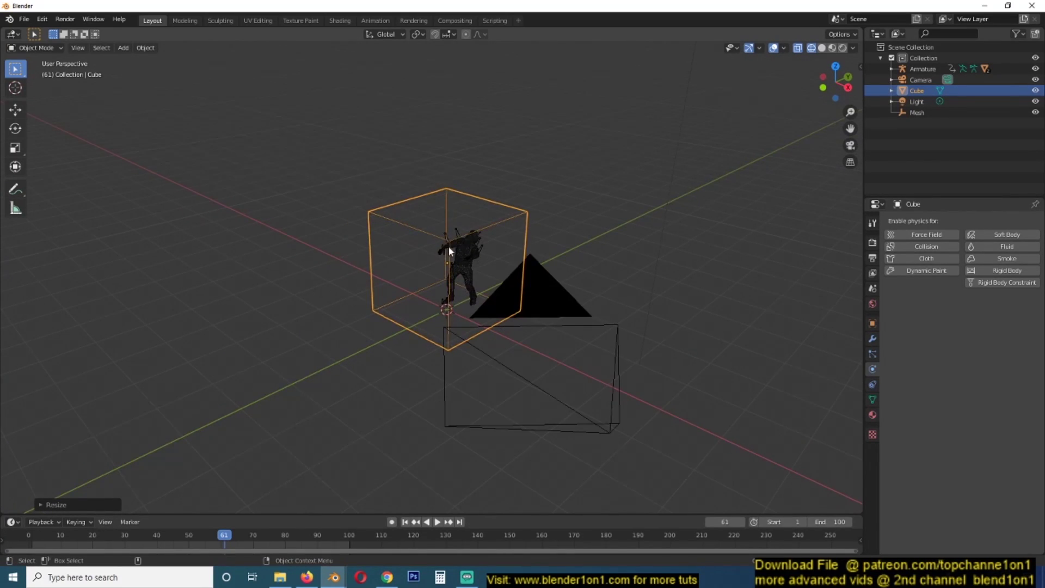
key(shift+z)
middle_drag(512, 250, 438, 244)
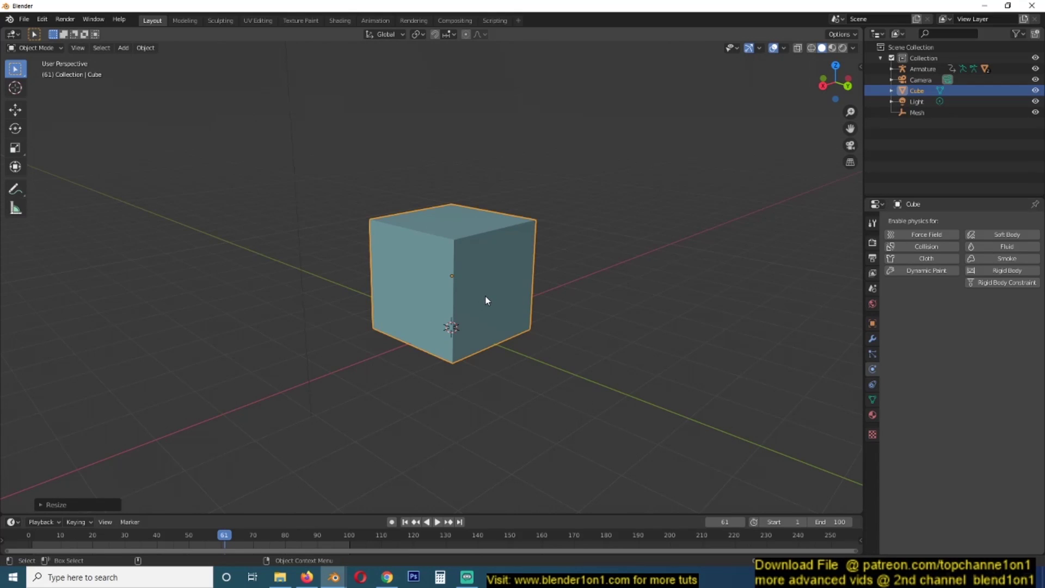
middle_drag(488, 300, 570, 300)
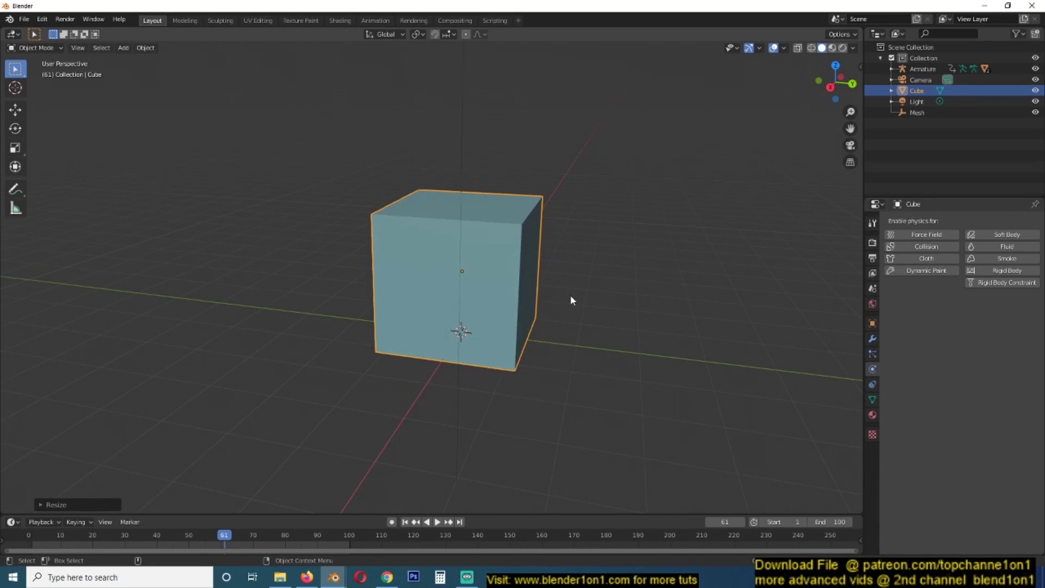
Widen the cube along the X axis in right-side wireframe view.
key(shift+z)
key(KP_3)
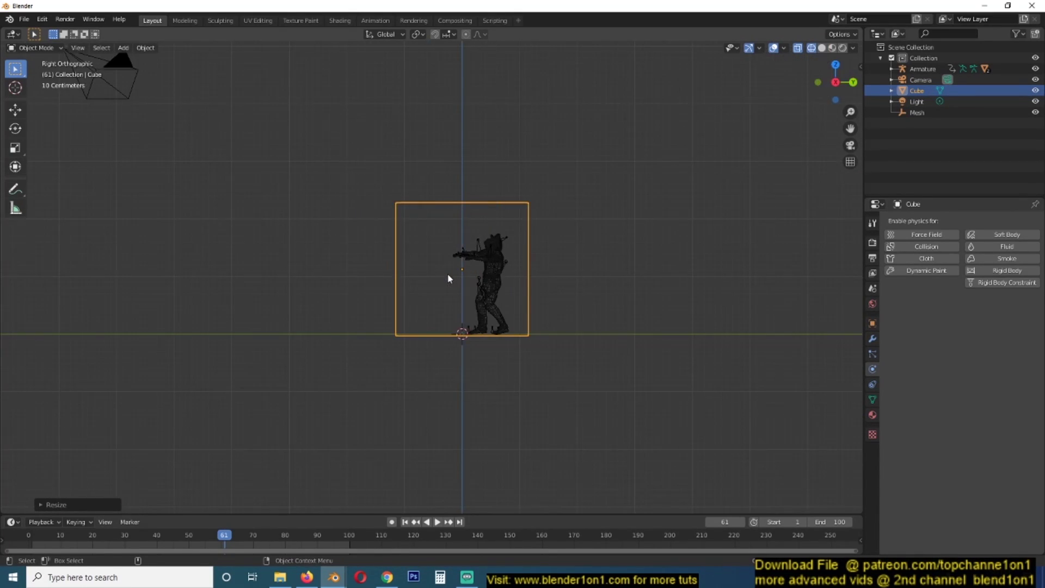
key(s)
key(x)
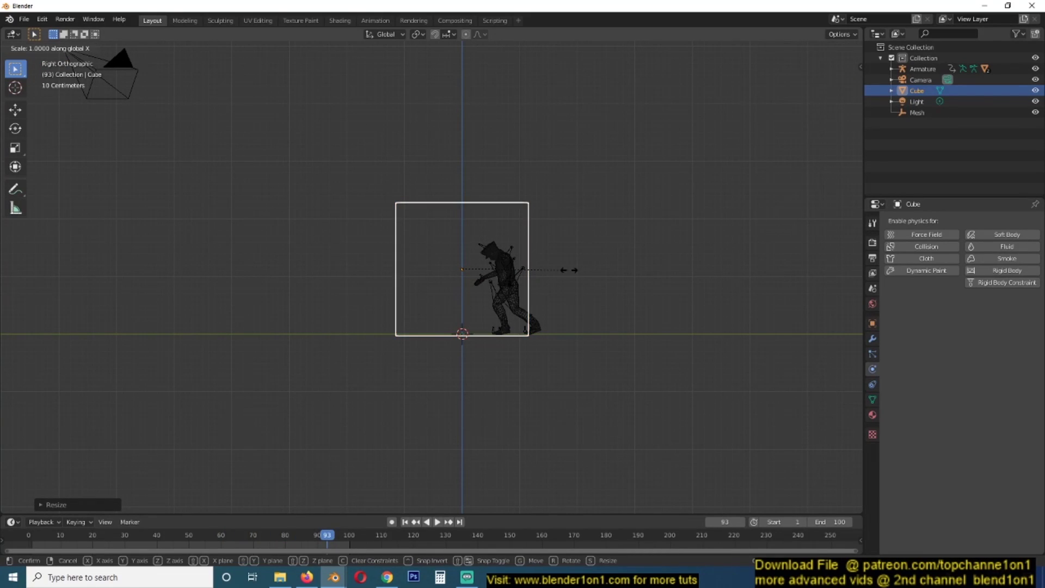
click(613, 267)
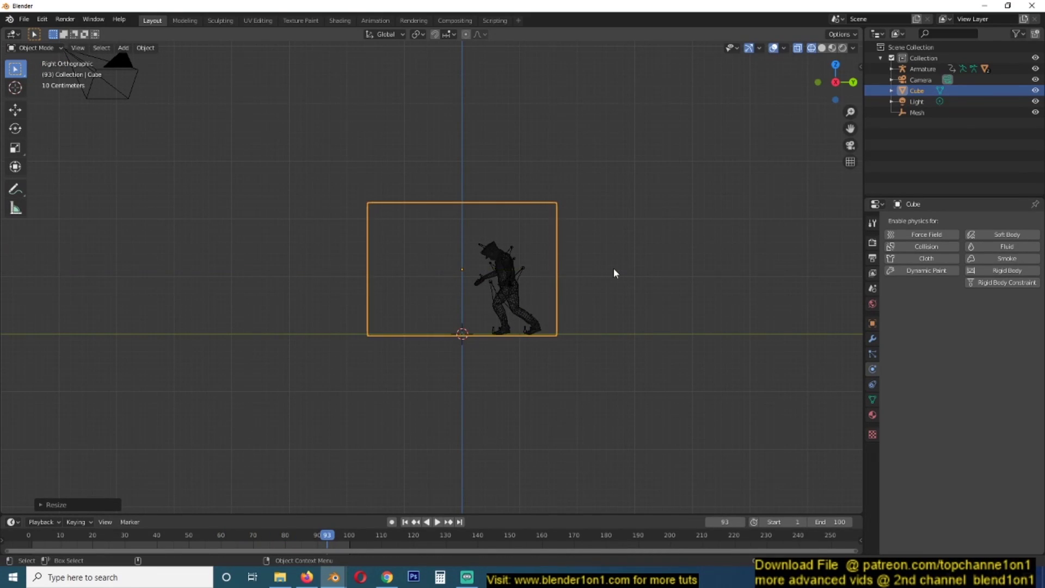
Set the animation end frame to 250.
key(space)
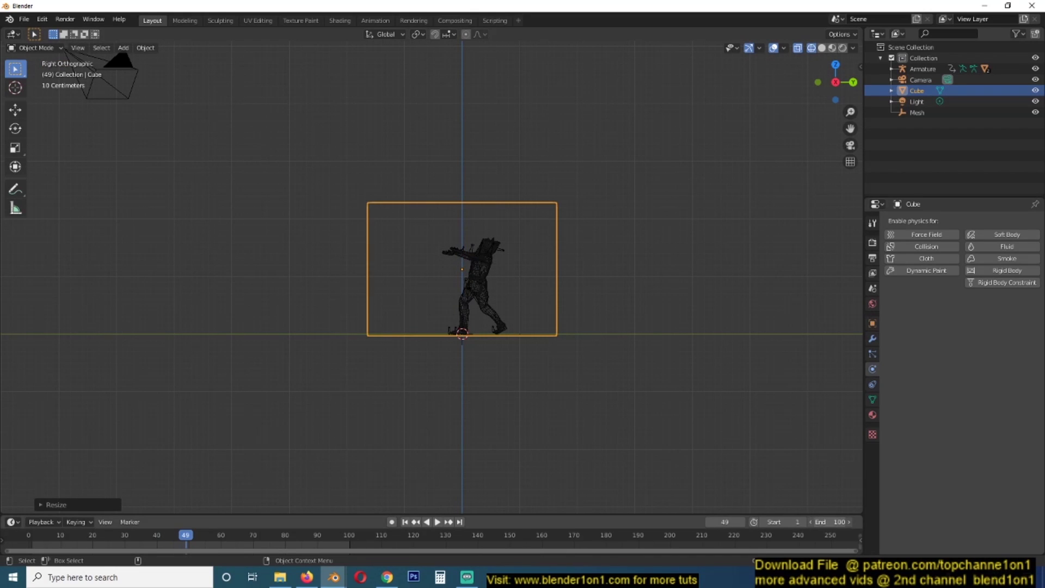
text(0)
key(Return)
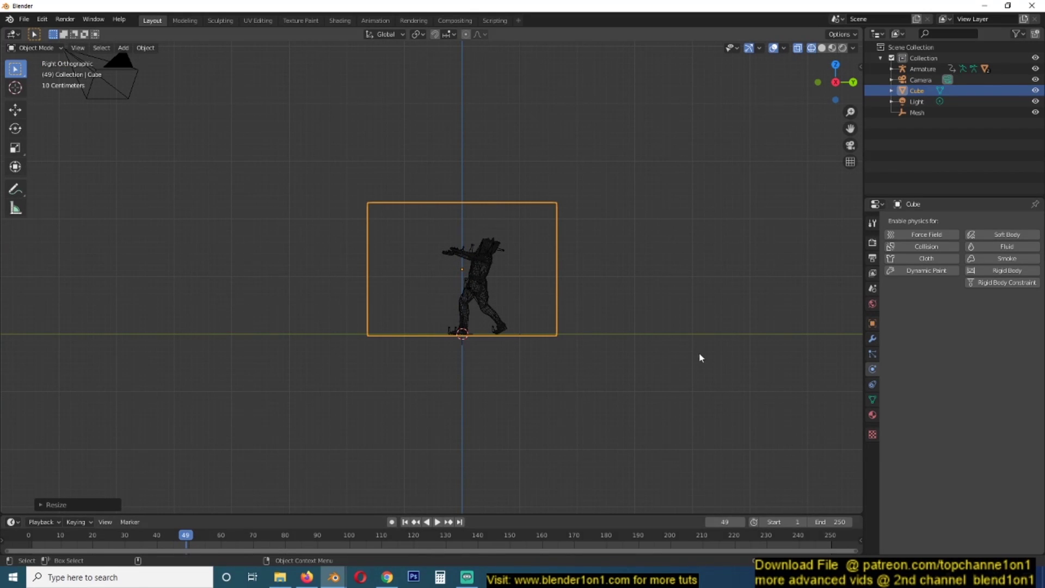
key(space)
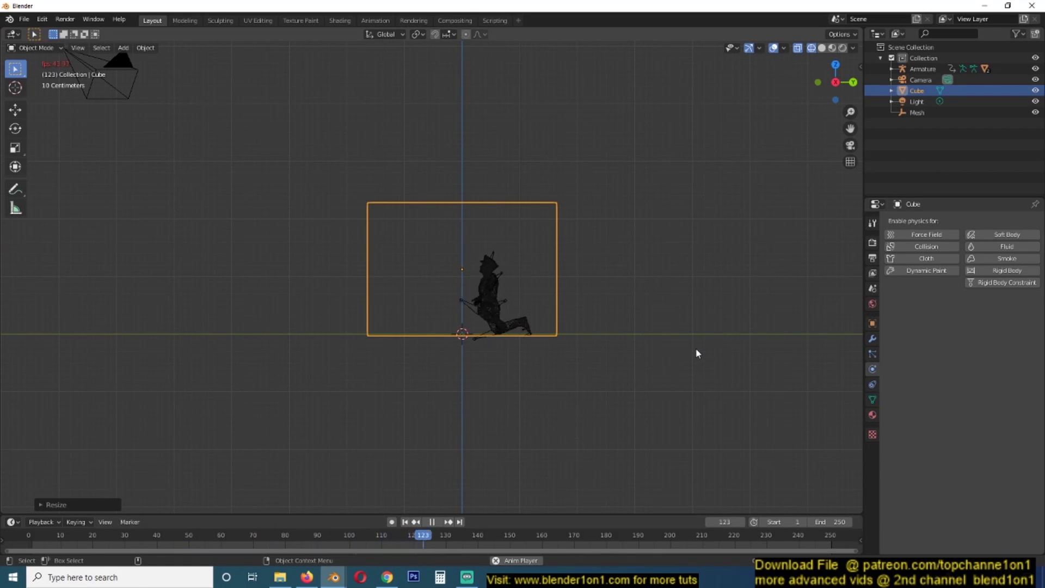
key(space)
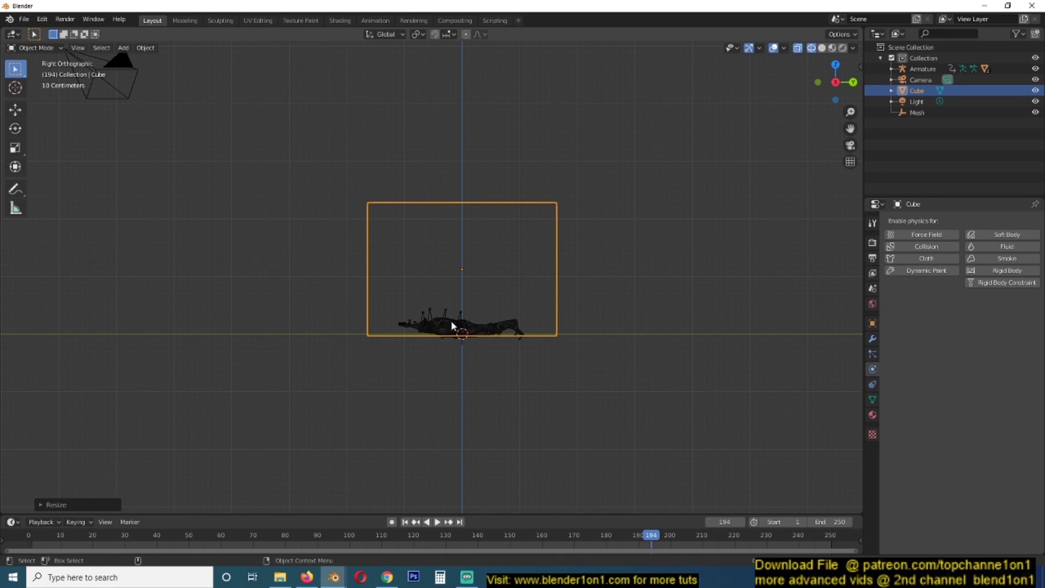
Enter Edit Mode on the cube and select only its top face.
middle_drag(513, 305, 376, 343)
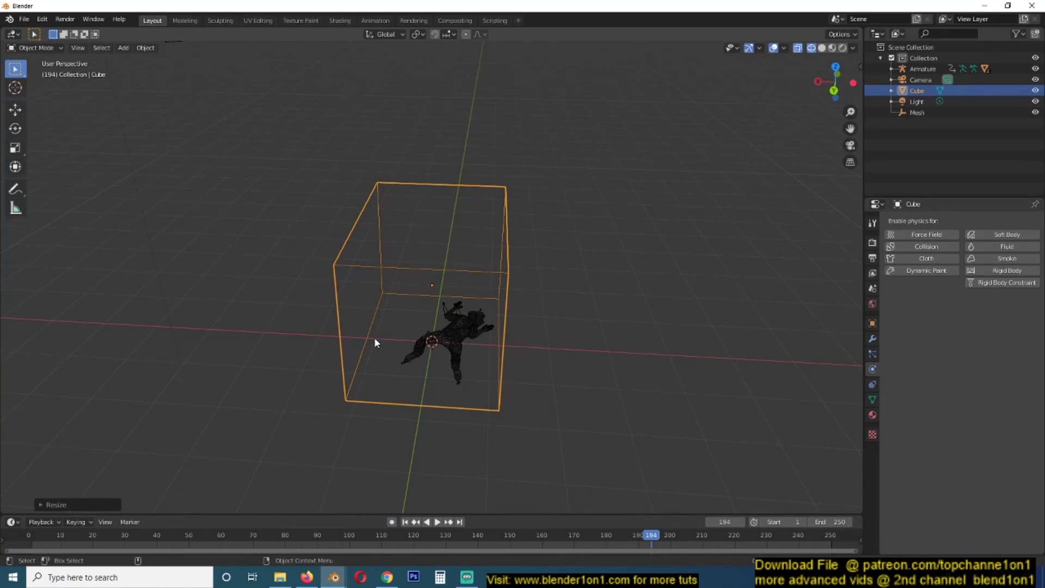
key(KP_7)
key(space)
key(space)
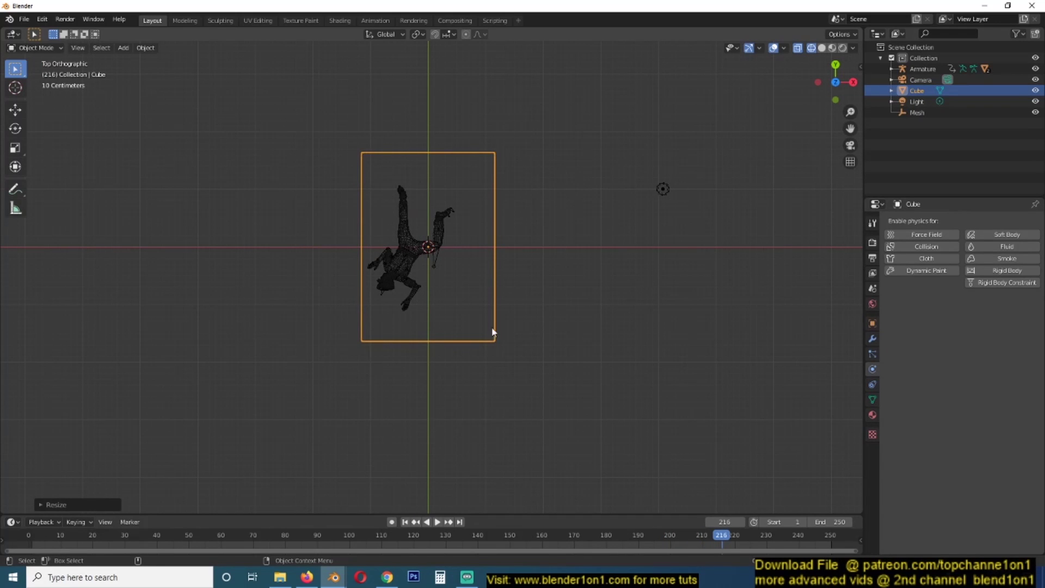
key(KP_5)
key(KP_1)
key(Tab)
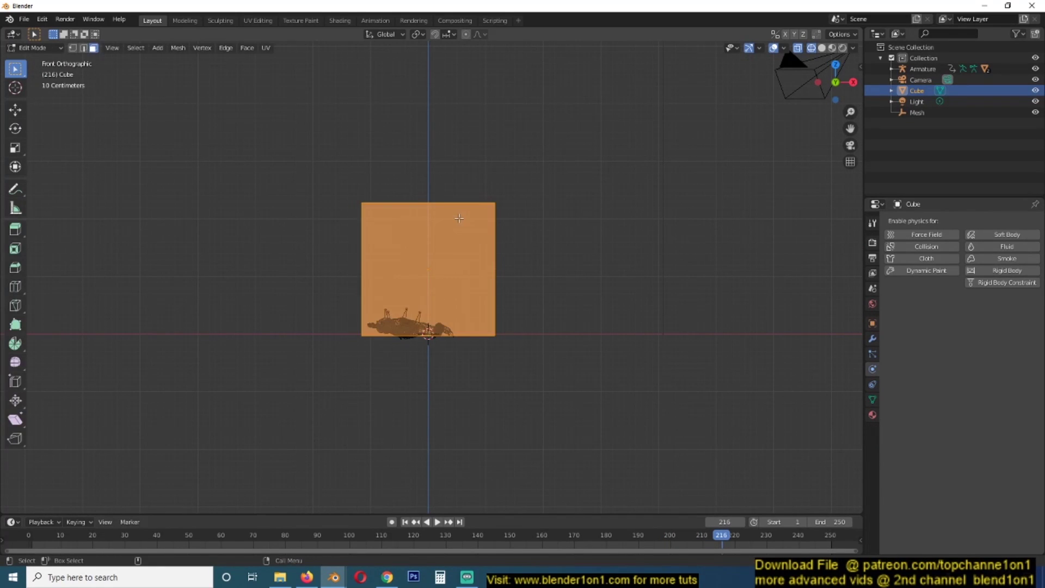
middle_drag(442, 225, 403, 241)
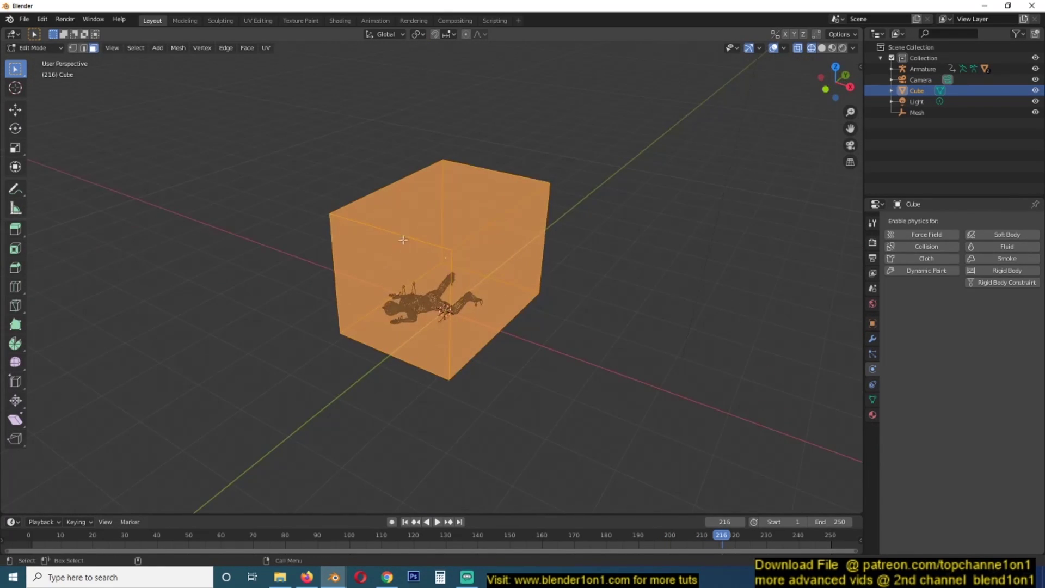
click(413, 231)
click(454, 211)
Raise the top face to make the box taller, then return to Solid shading in Object Mode.
key(e)
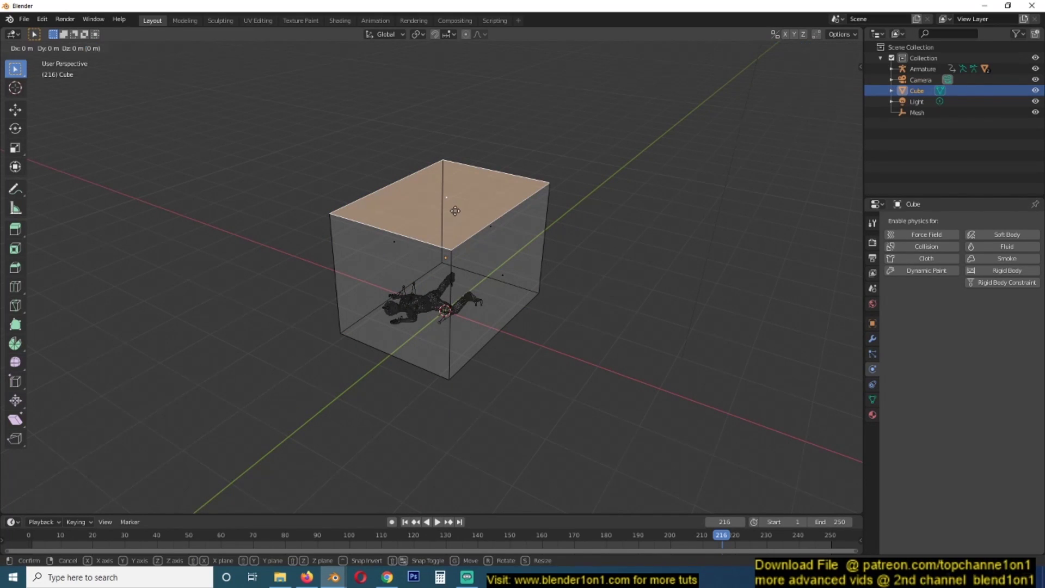
click(493, 164)
key(Tab)
key(z)
click(653, 163)
middle_drag(654, 163, 511, 174)
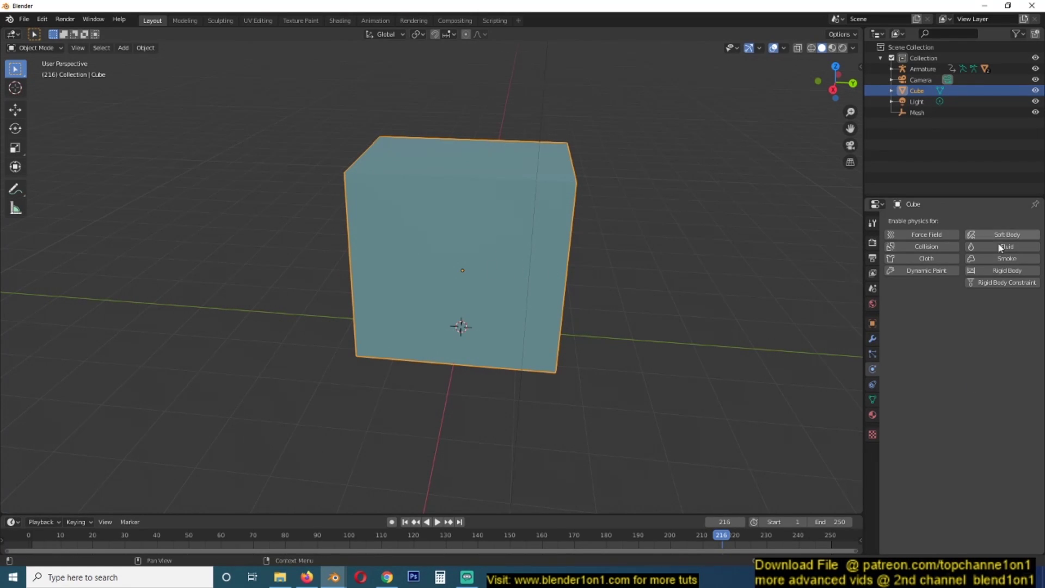
Enable Smoke physics on the box with Type set to Domain, then play the animation to check.
click(1004, 259)
click(1006, 316)
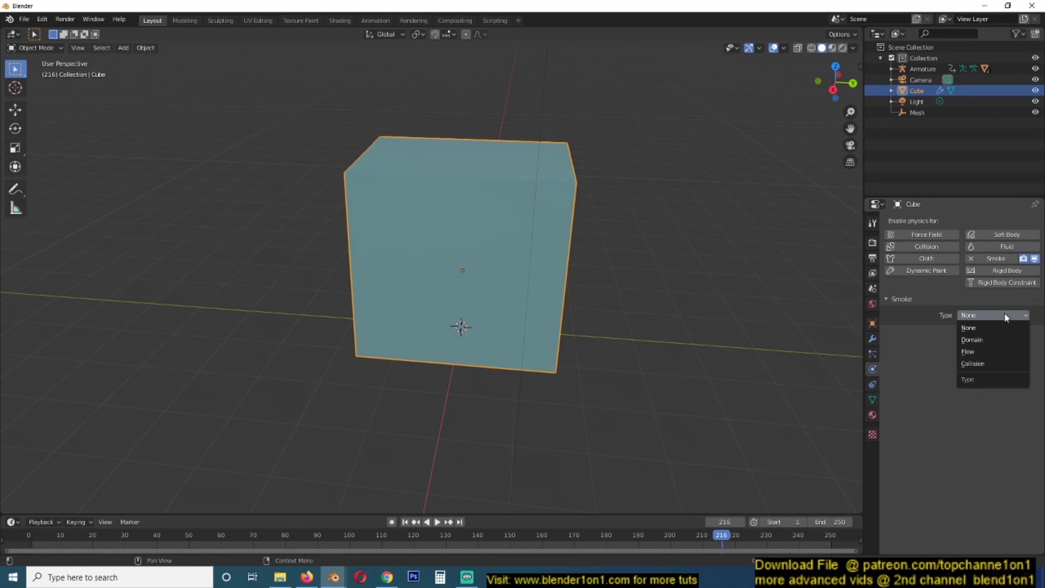
click(987, 340)
middle_drag(795, 321, 766, 320)
key(space)
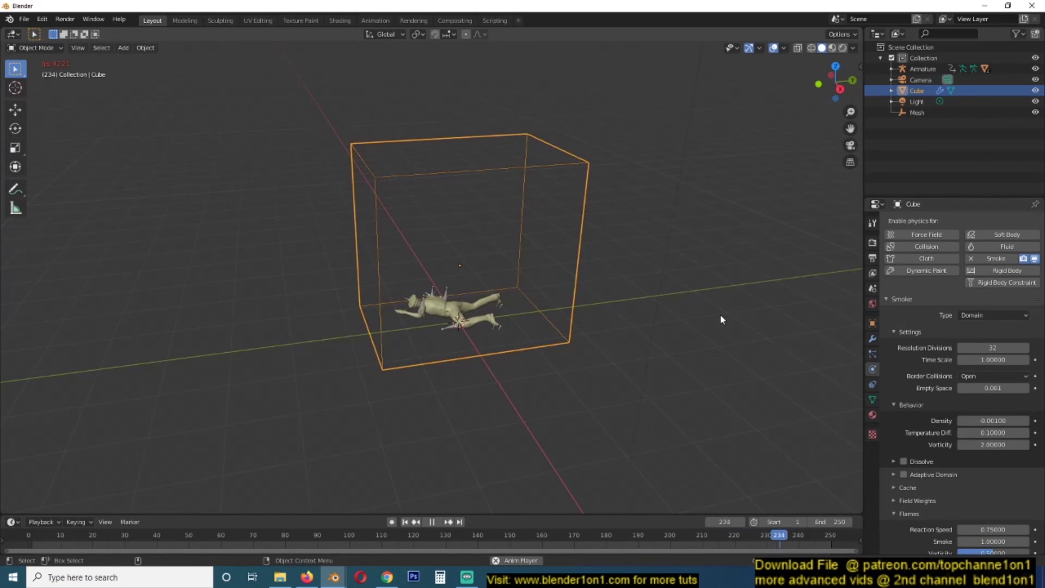
scroll(501, 311, up, 5)
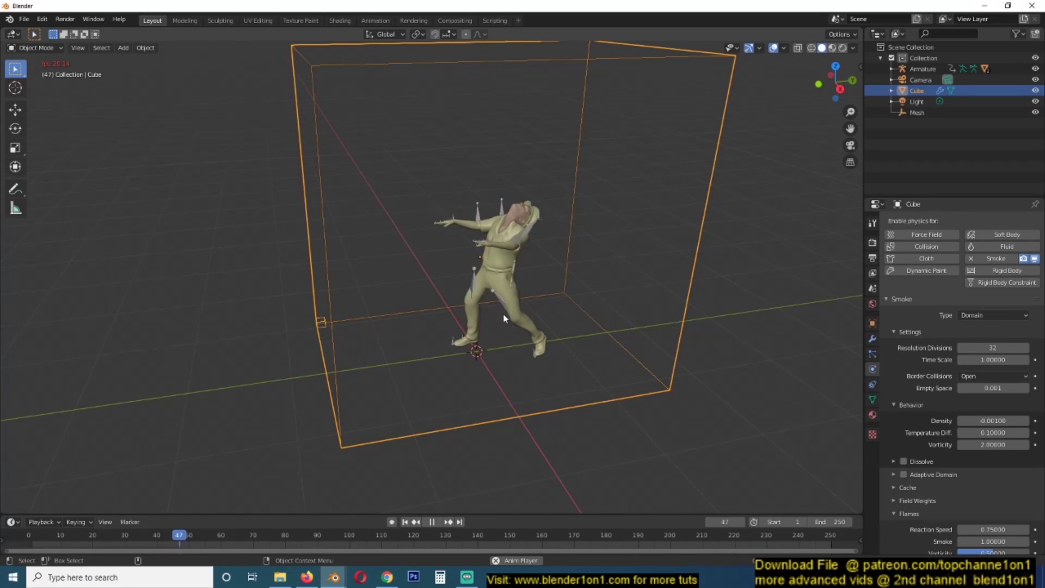
shift+middle_drag(504, 318, 497, 351)
key(space)
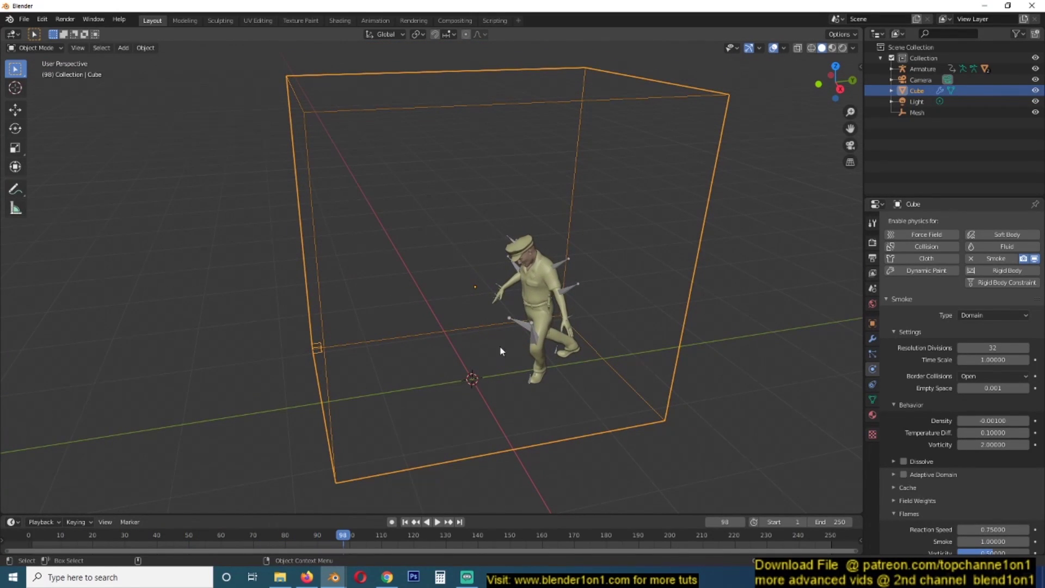
Select Mesh 1 and set its Smoke physics type to Flow.
click(527, 297)
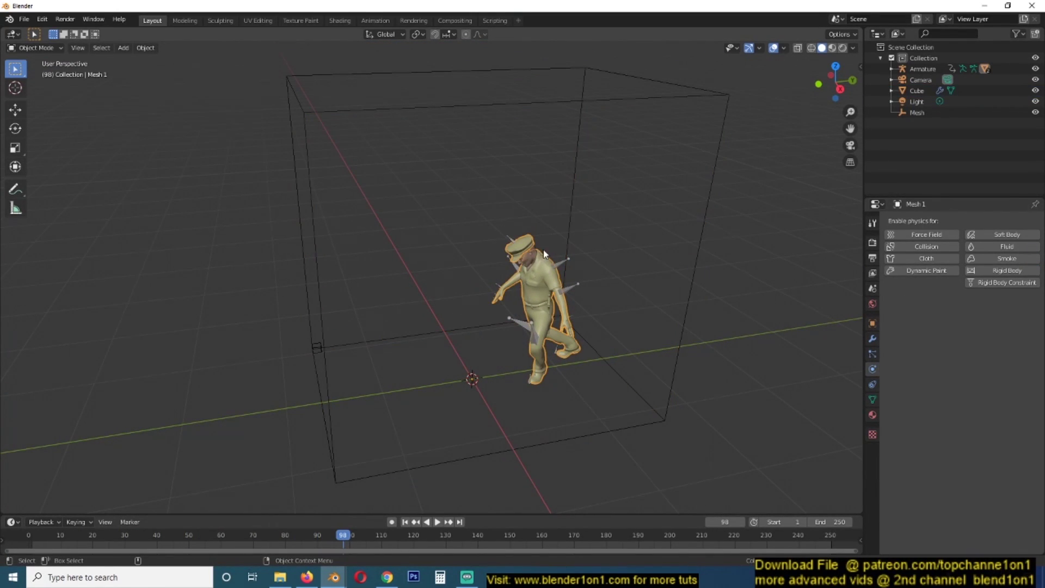
click(1015, 257)
click(992, 315)
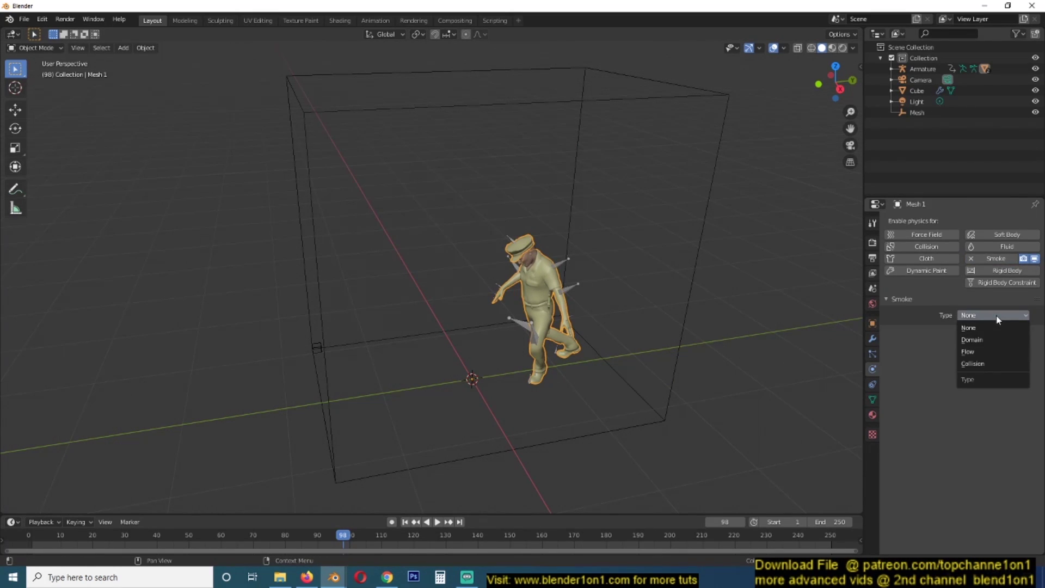
click(972, 351)
Play the animation to preview the smoke plume rising from the falling character.
key(space)
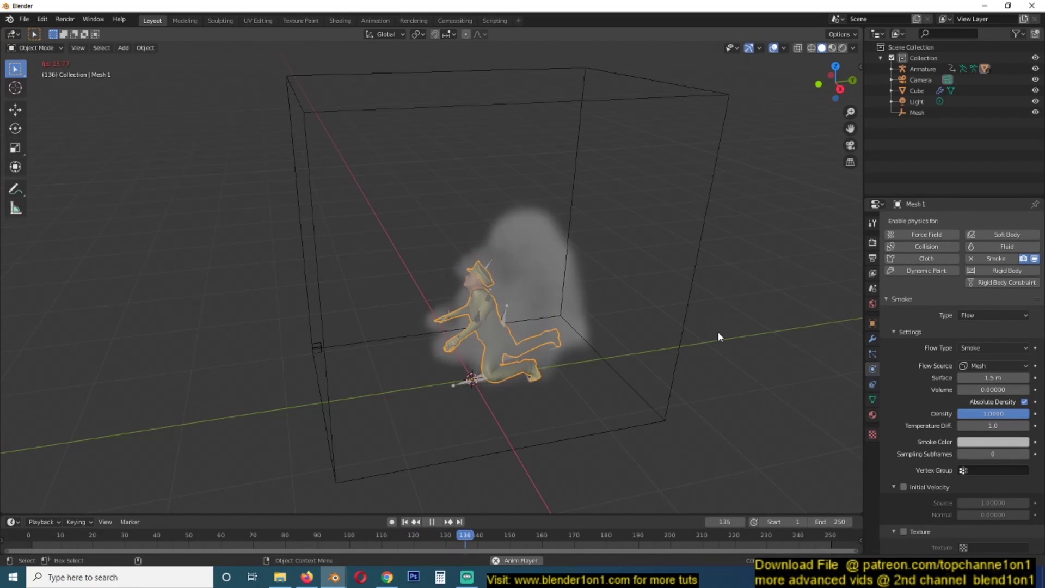
key(space)
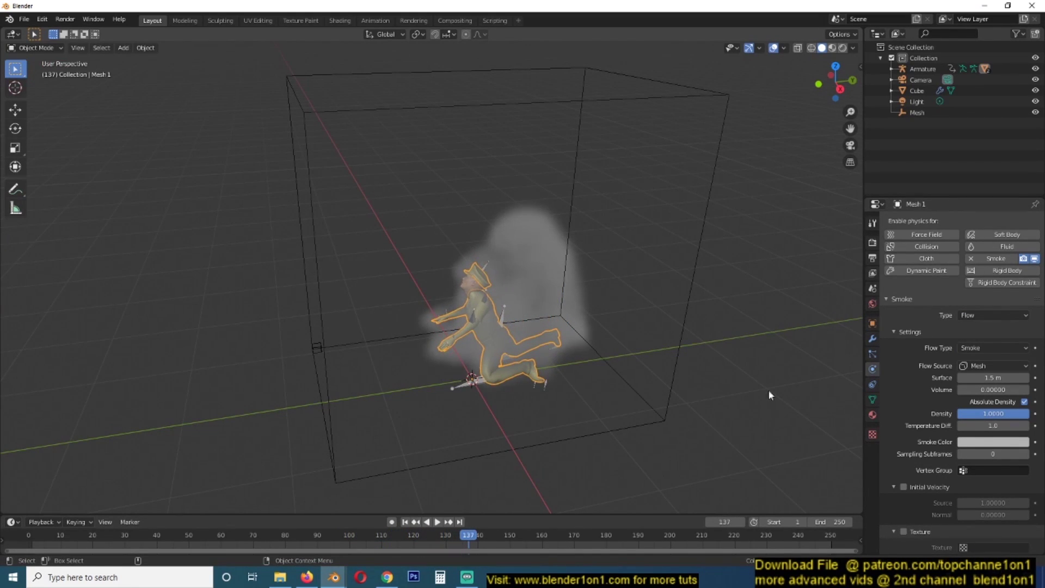
click(828, 547)
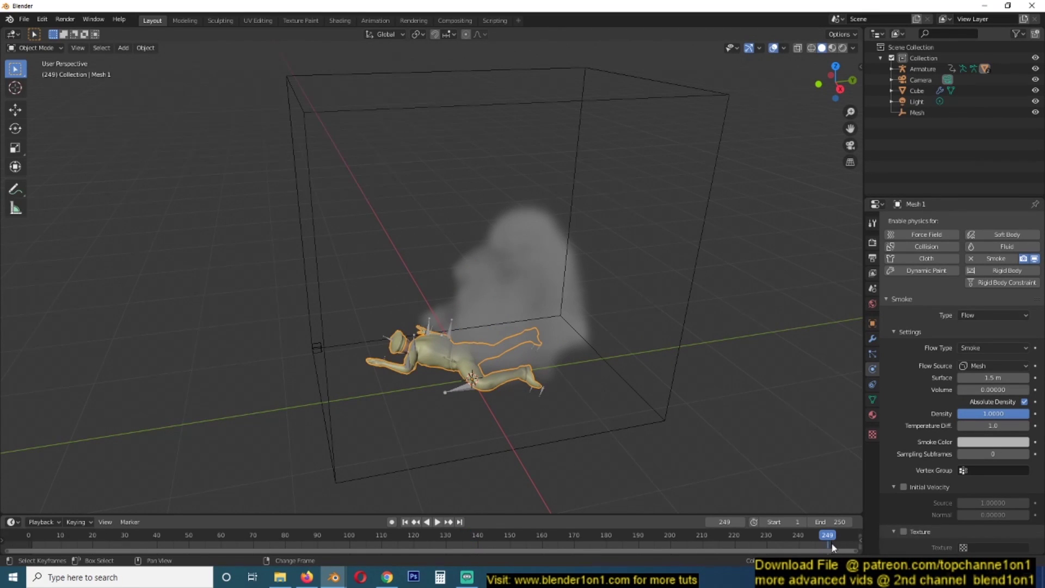
key(space)
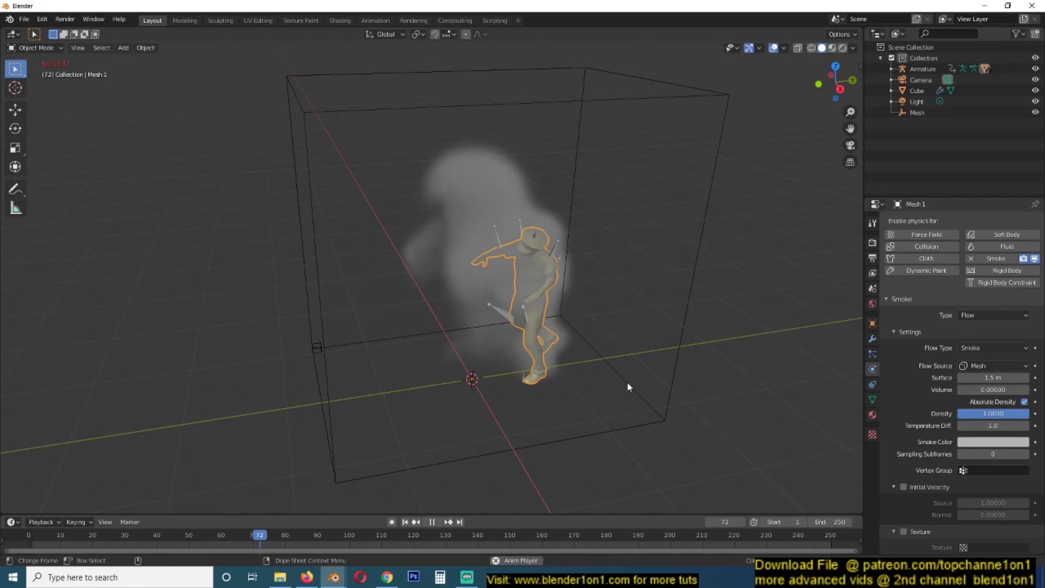
key(space)
middle_drag(584, 291, 546, 260)
key(space)
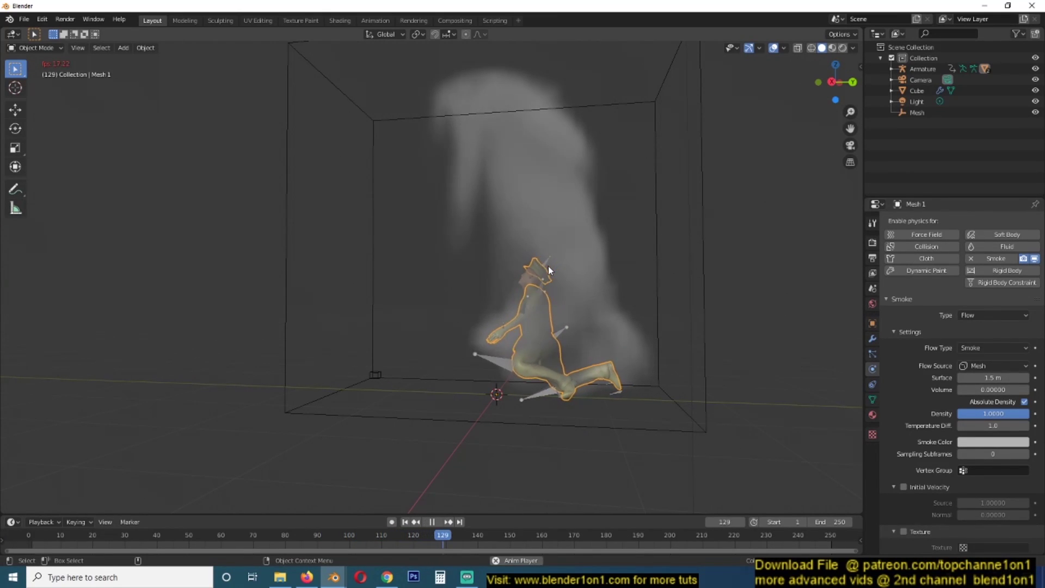
key(space)
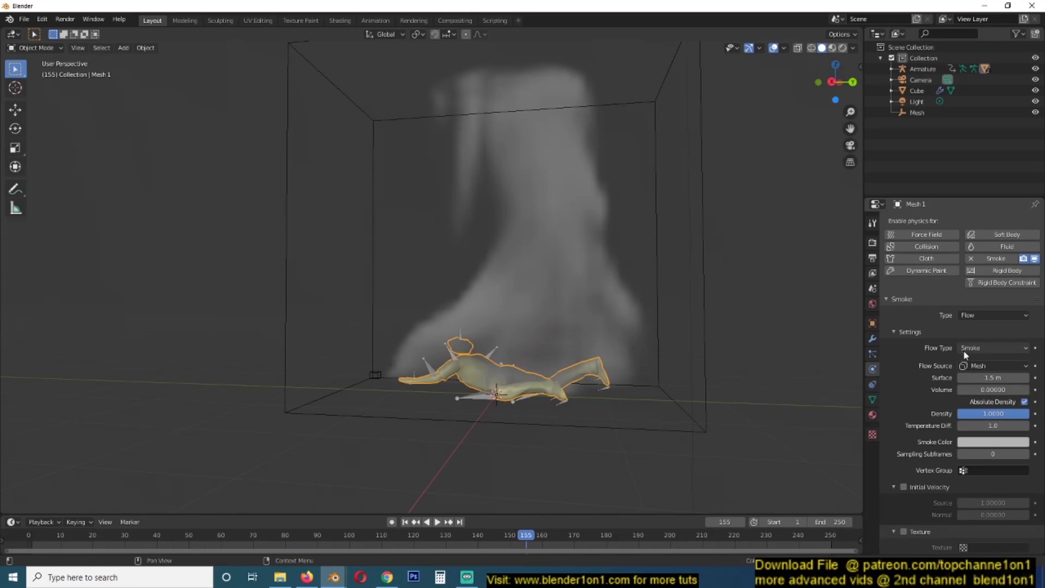
Set the Flow Type to Fire + Smoke and play the simulation.
click(980, 349)
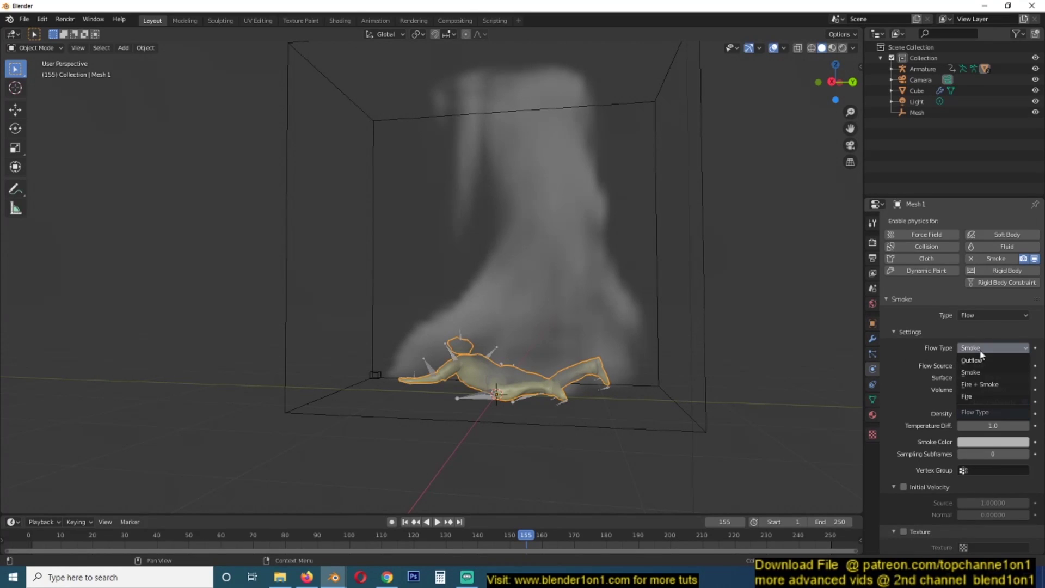
click(994, 385)
click(816, 543)
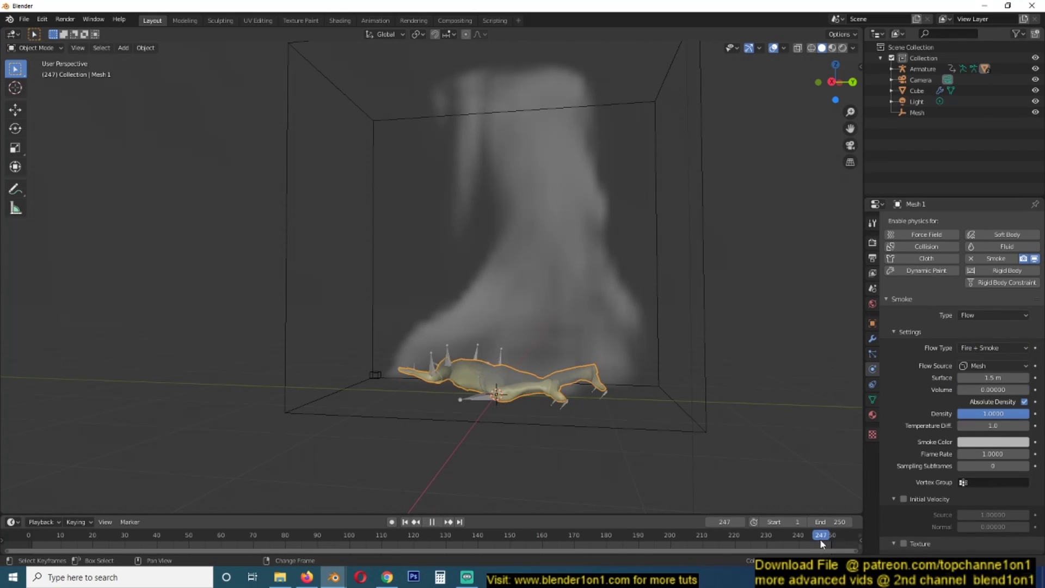
key(space)
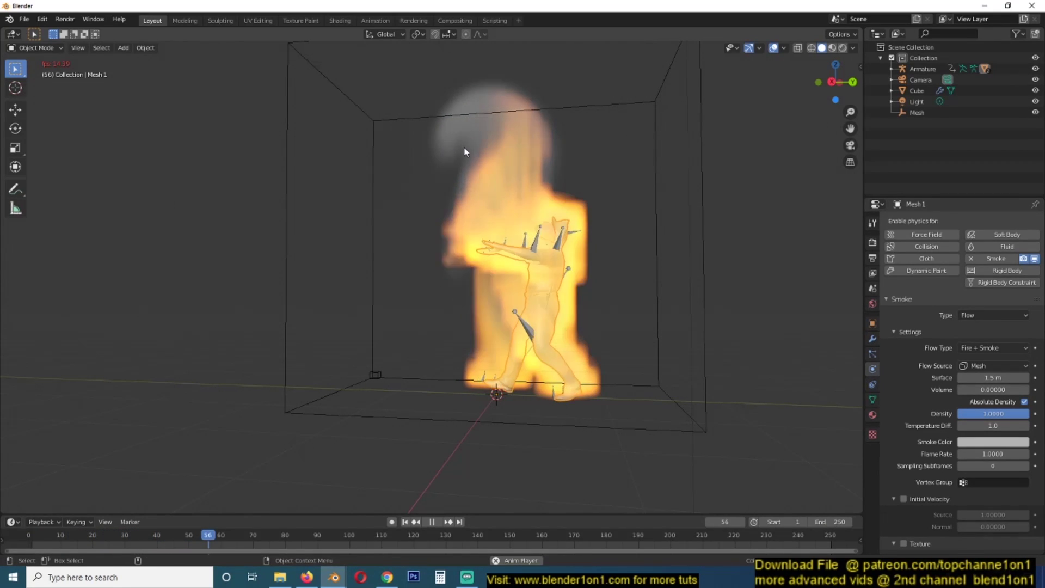
key(space)
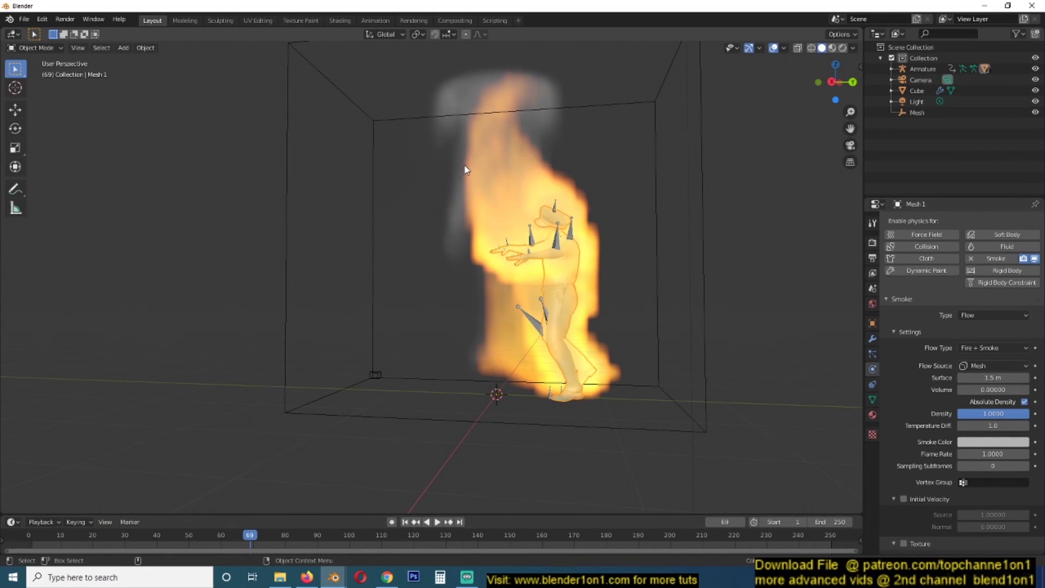
Switch the Flow Type to Fire only and replay the burning character.
click(973, 347)
click(983, 397)
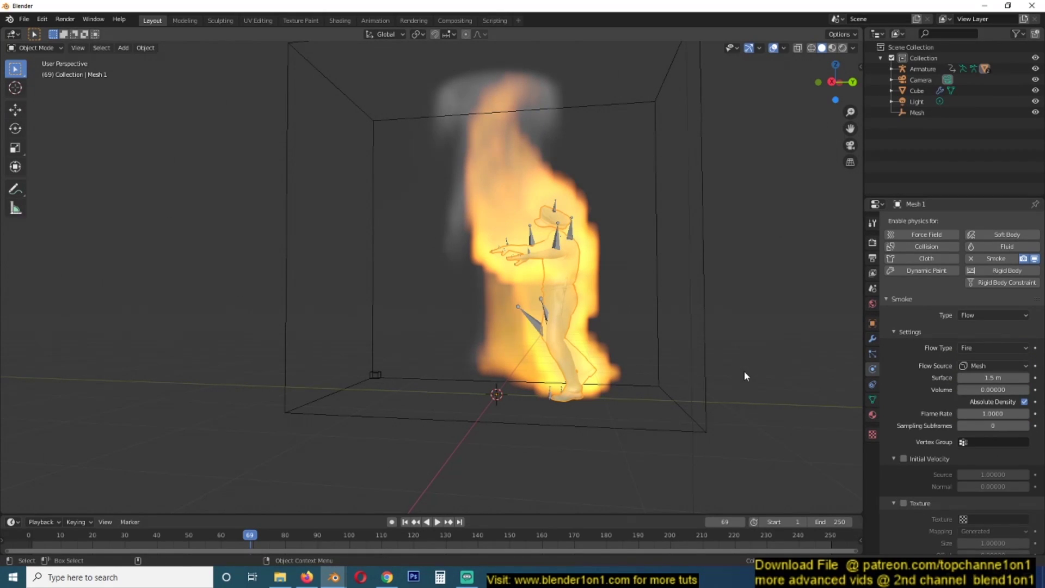
key(space)
click(819, 539)
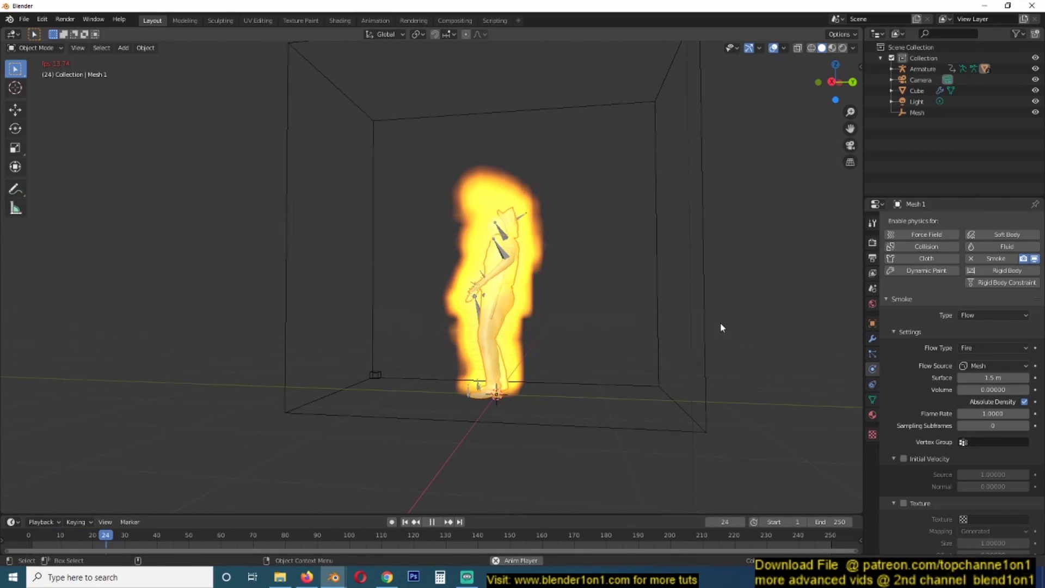
middle_drag(760, 338, 707, 346)
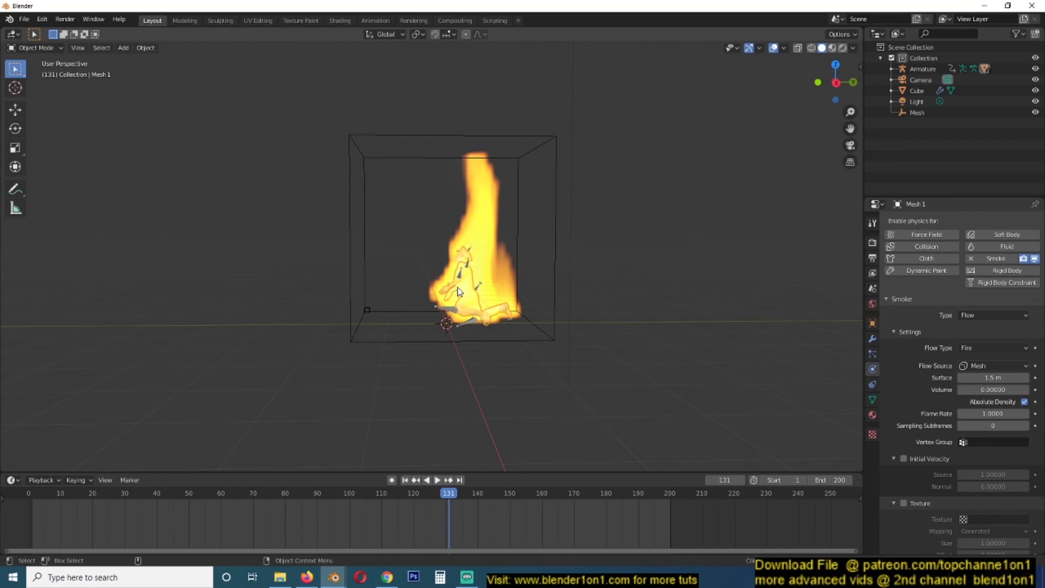
Scroll down the flow settings and play the fire simulation while orbiting the domain box.
scroll(939, 493, down, 1)
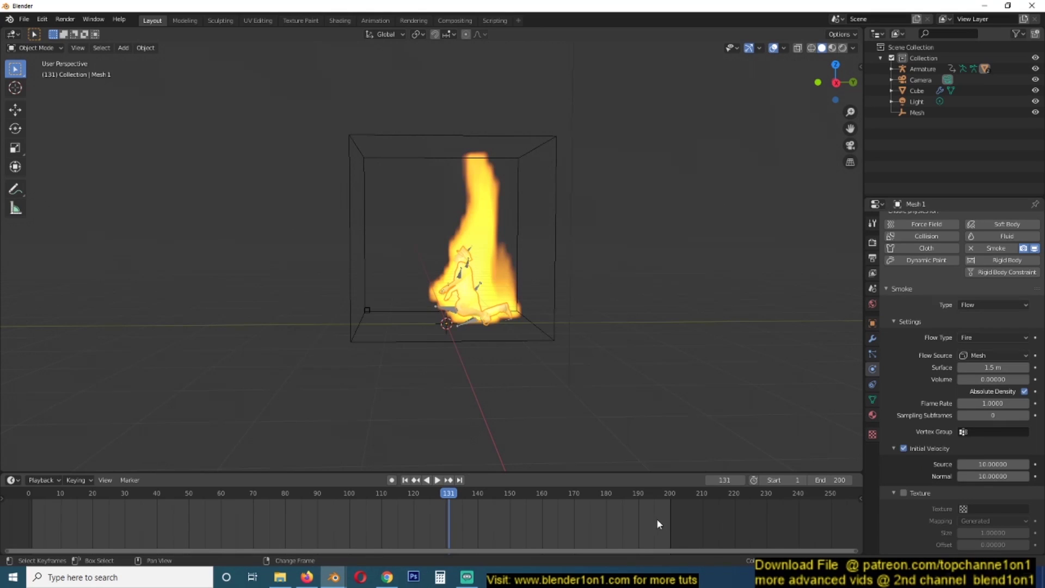
key(space)
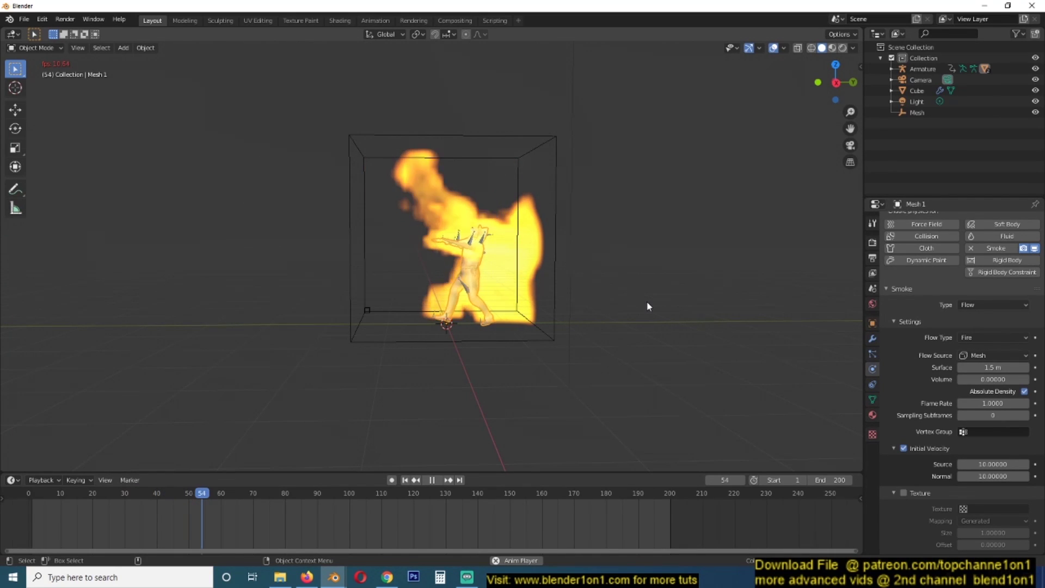
middle_drag(638, 302, 578, 304)
Select the smoke domain cube and set its Temperature Diff. to 2.0.
key(space)
click(572, 198)
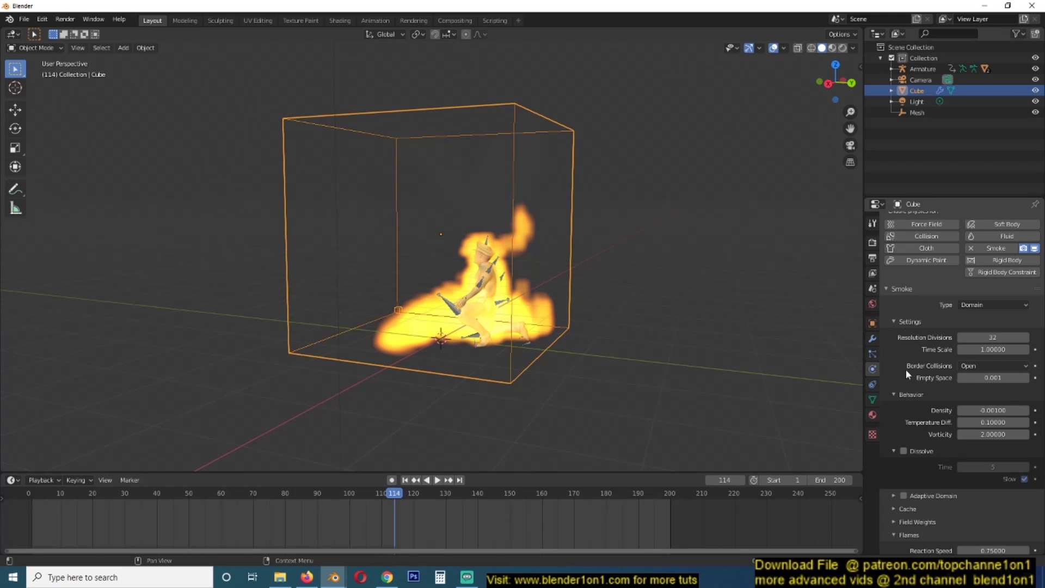
click(983, 422)
text(0.1)
key(Return)
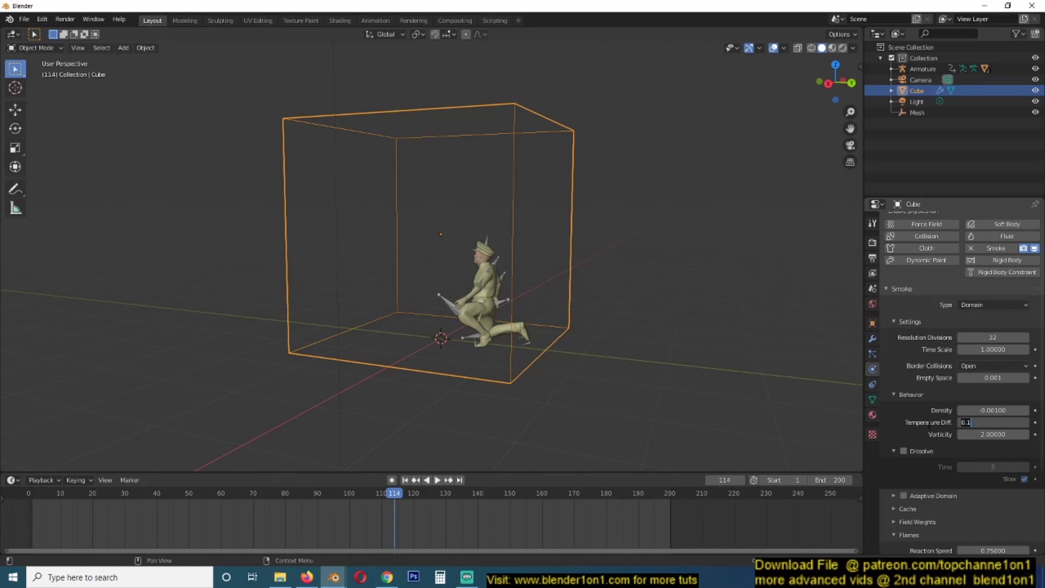
Replay the fire simulation from the timeline end.
click(682, 537)
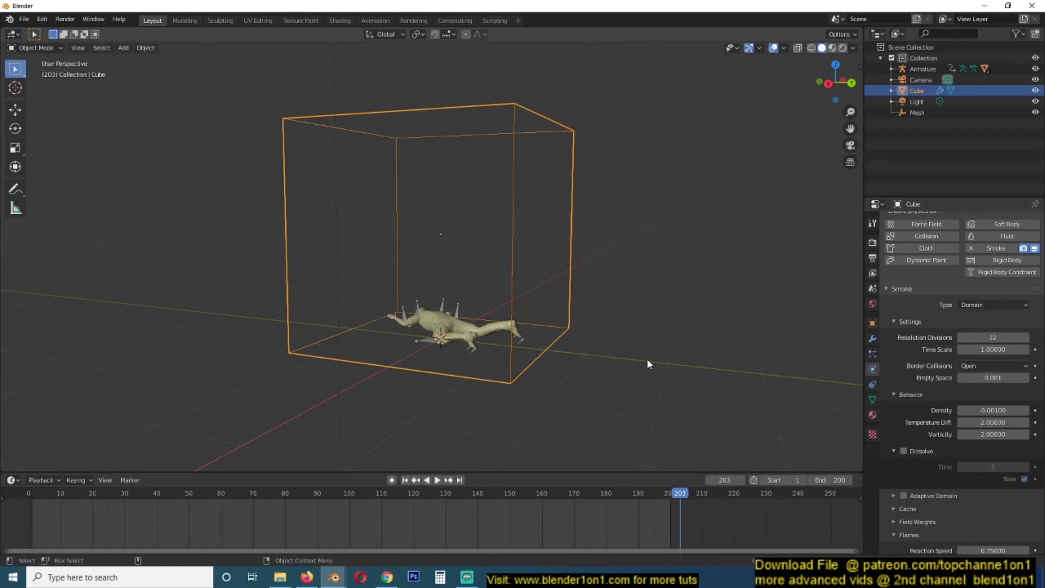
key(space)
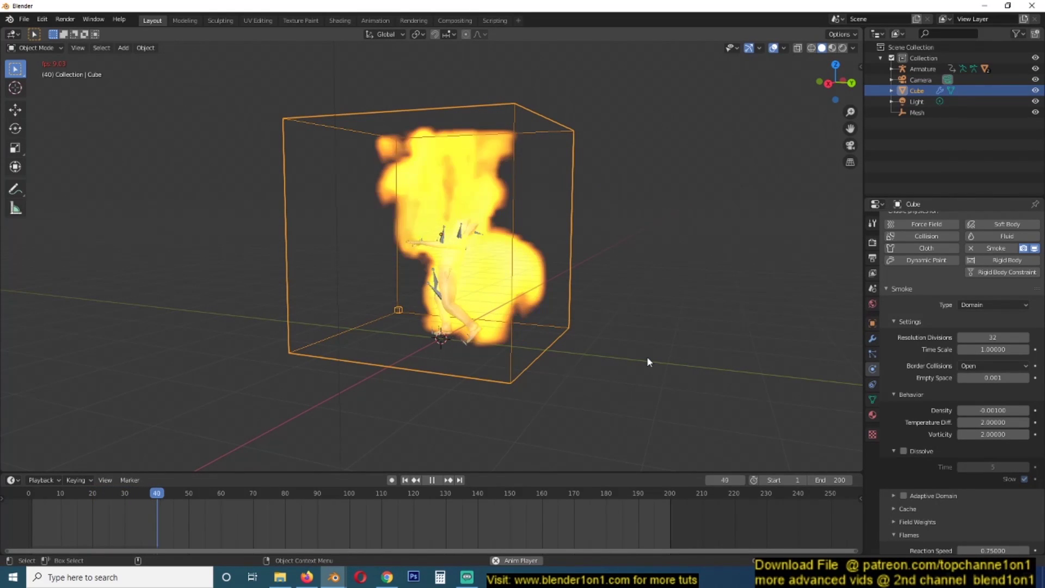
key(space)
Move the domain cube's top face up in Edit Mode for a much taller box, then replay the fire.
scroll(496, 133, down, 3)
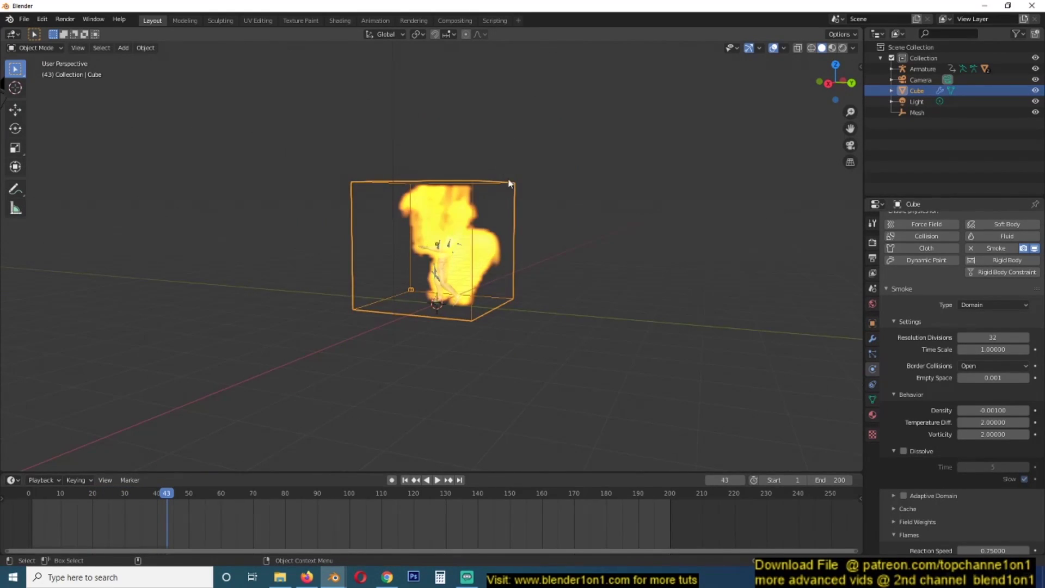
middle_drag(510, 185, 430, 191)
key(Tab)
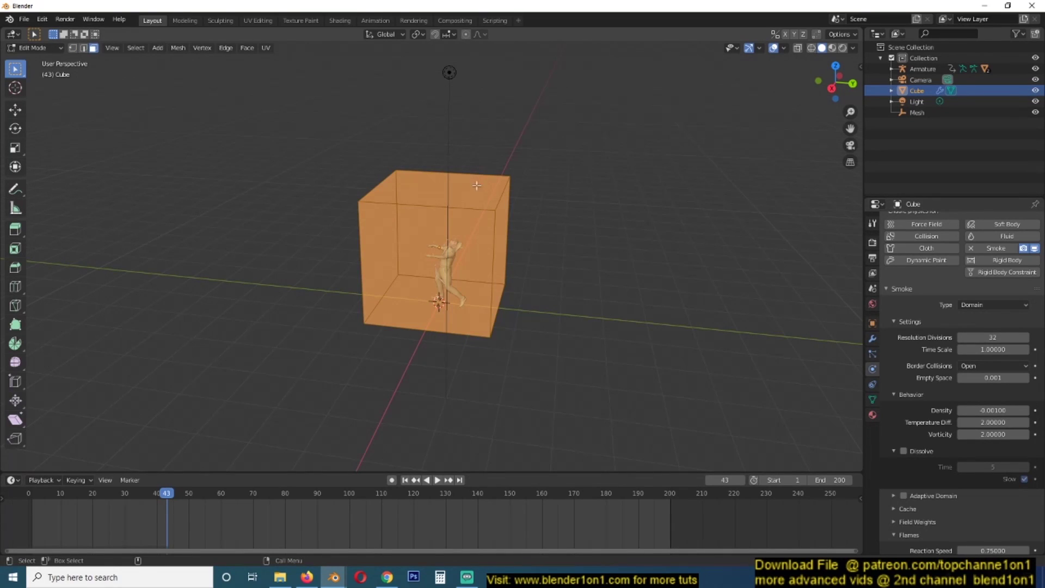
click(477, 194)
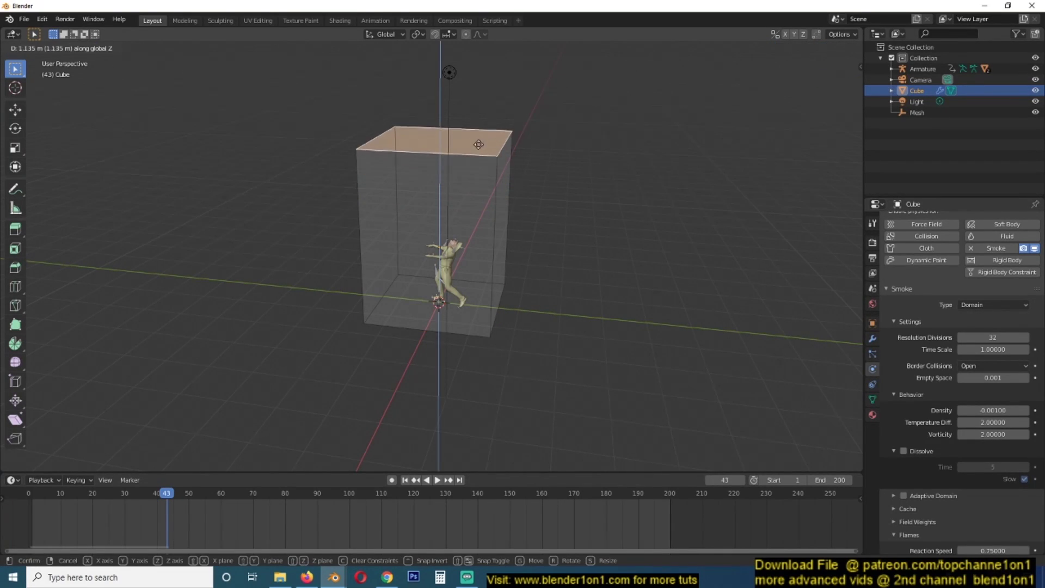
click(479, 127)
key(Tab)
middle_drag(490, 128, 521, 125)
key(space)
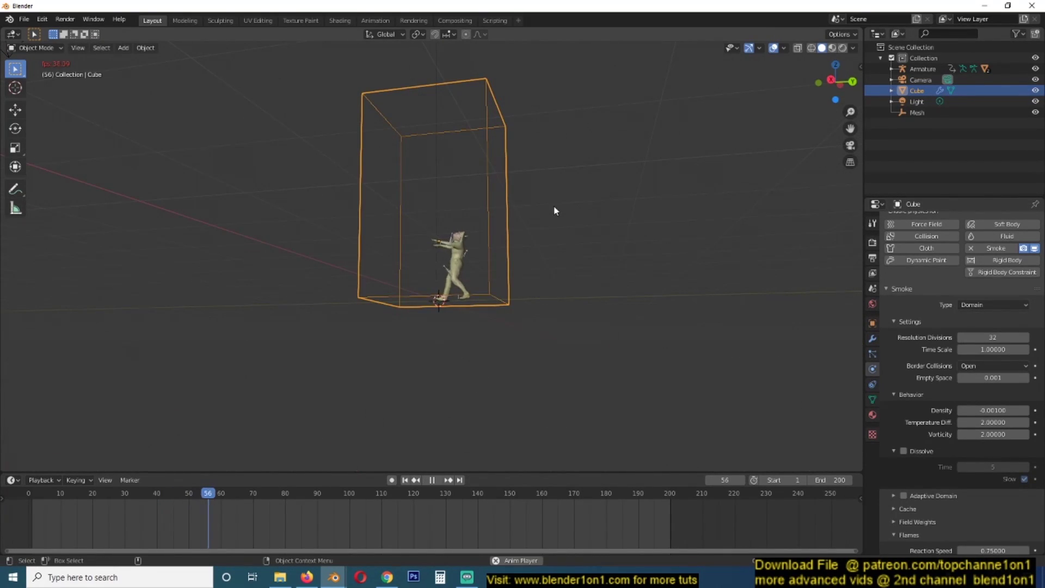
middle_drag(555, 210, 589, 321)
key(shift+Left)
Play and pause the fire simulation, orbiting to watch flames rise through the tall domain.
scroll(591, 308, up, 3)
key(space)
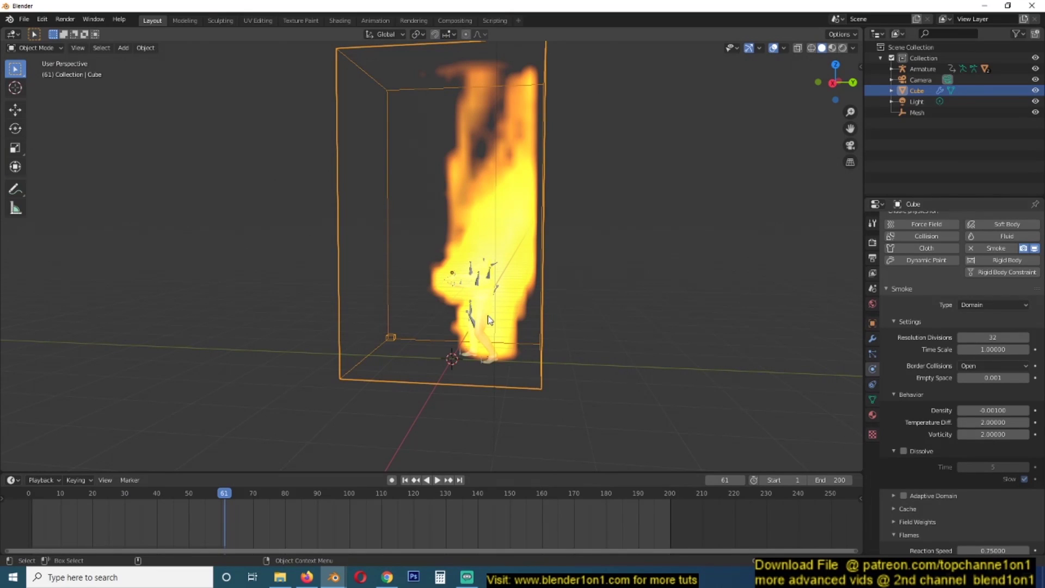
middle_drag(489, 320, 458, 343)
key(space)
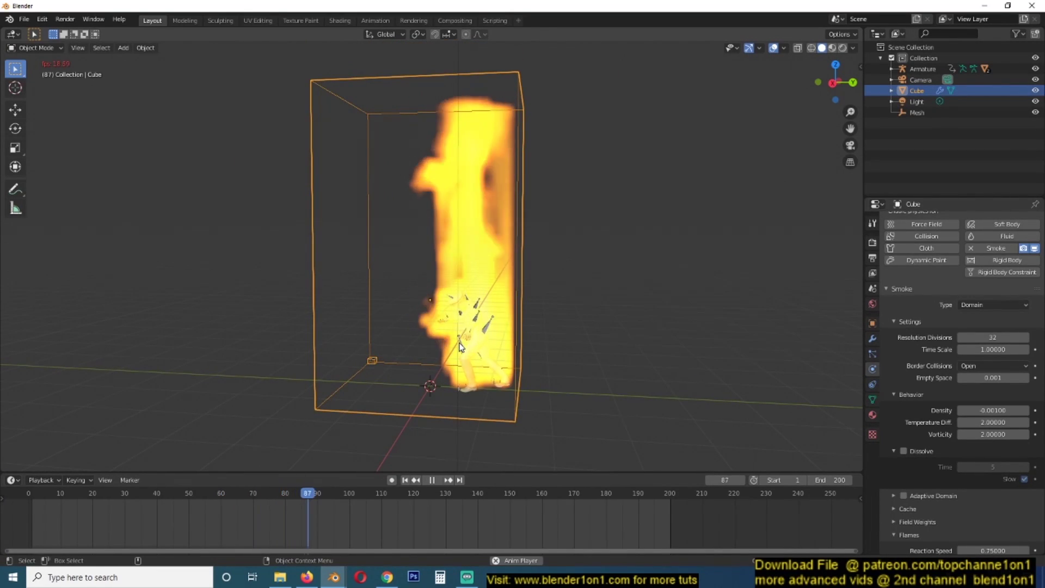
key(space)
Replay the fire once more, then select Mesh 1 to lower its Flame Rate to 0.1.
scroll(474, 352, up, 3)
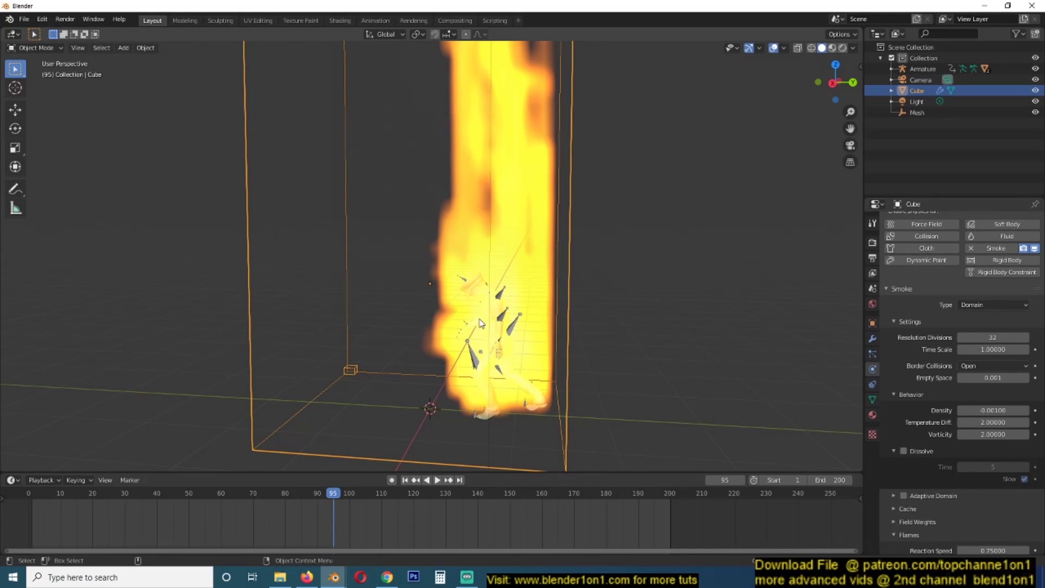
key(space)
scroll(474, 332, down, 4)
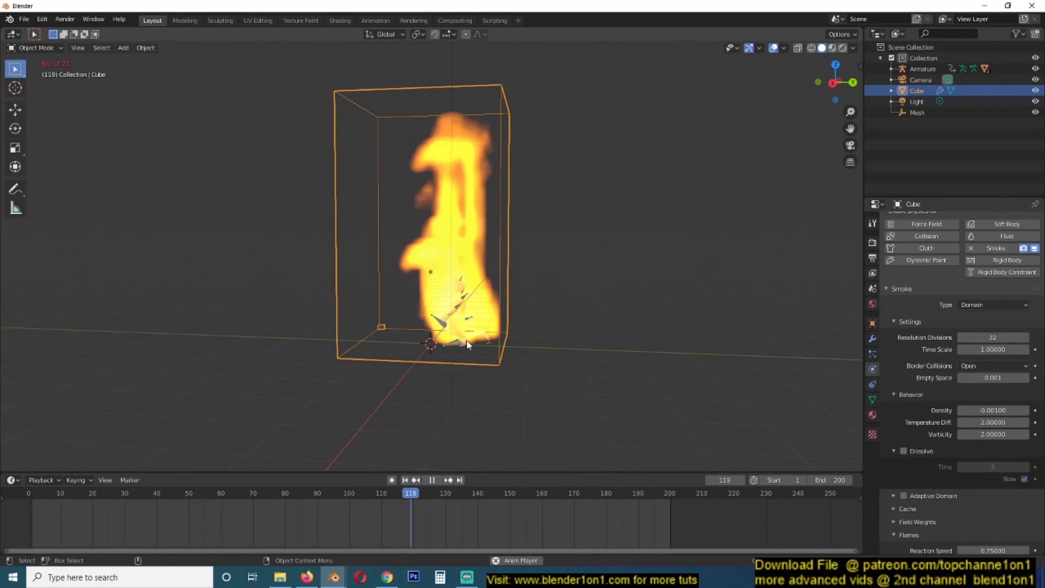
key(space)
scroll(467, 344, up, 3)
click(460, 391)
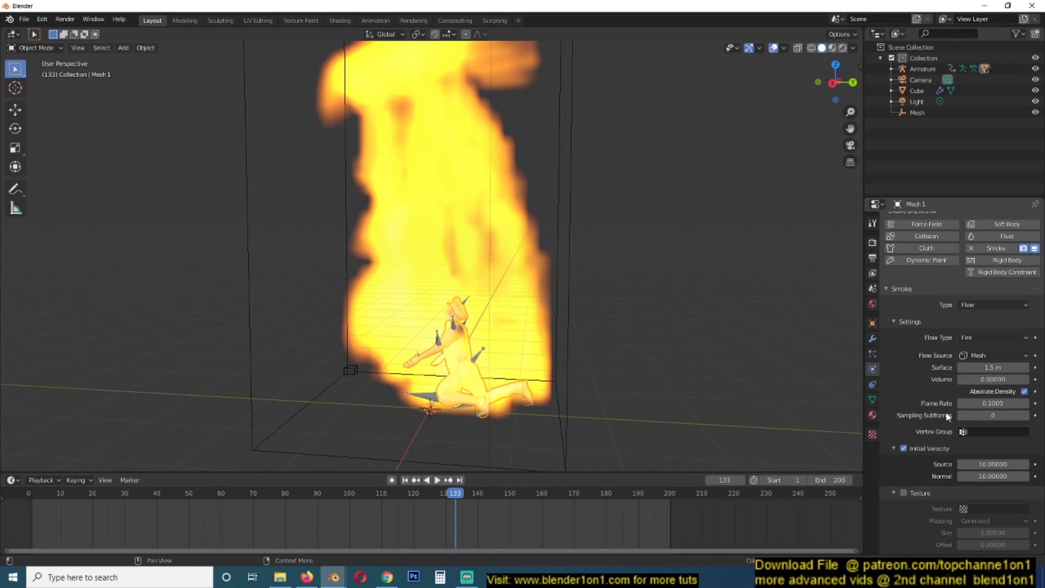
Play the simulation near the timeline end, then confirm a Flame Rate of 0.2.
click(707, 508)
key(space)
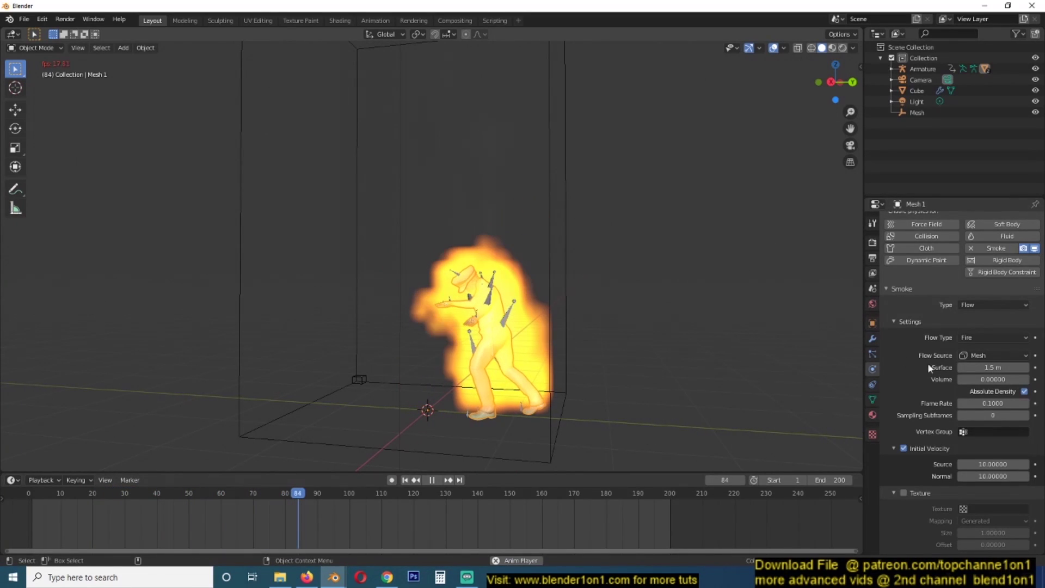
key(space)
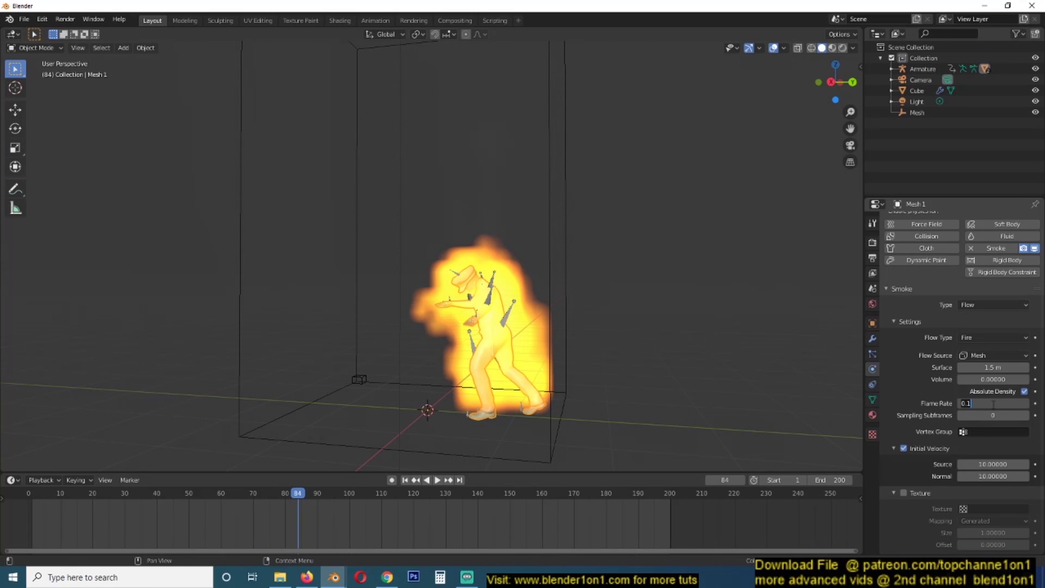
key(Return)
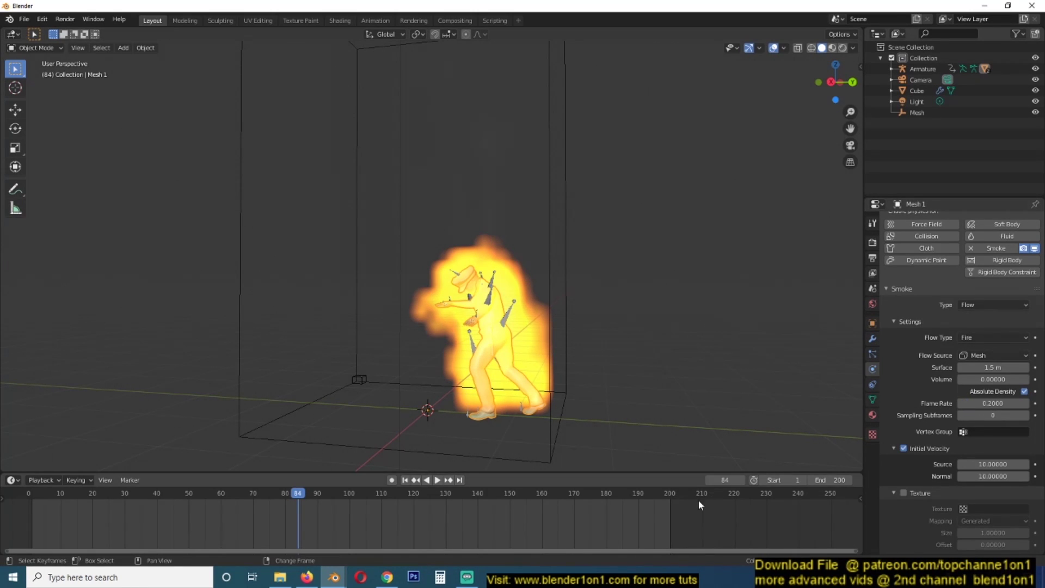
Rewind to the first frame and replay the fire, orbiting and zooming around the burning character.
key(shift+Left)
key(space)
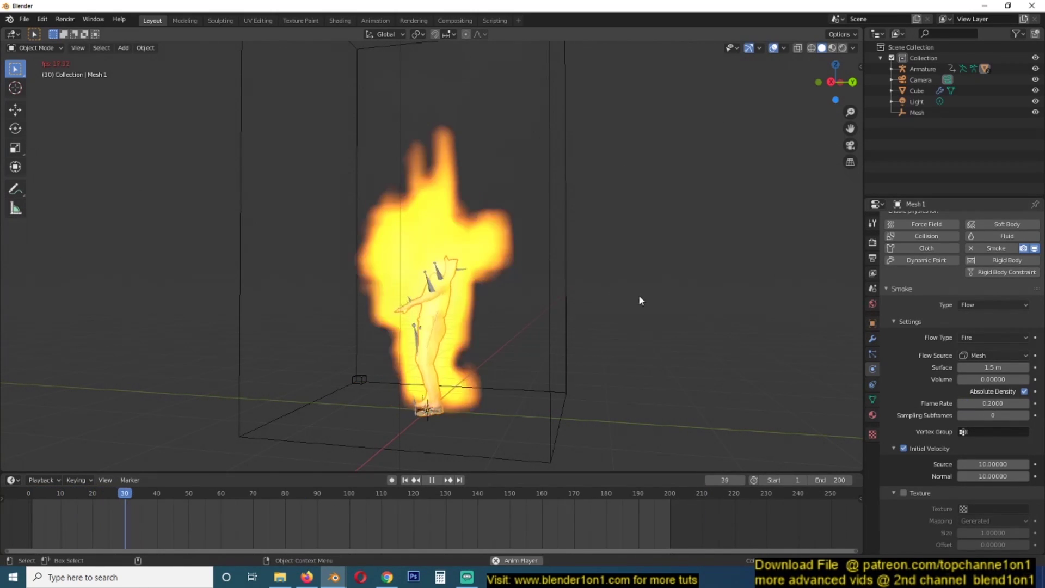
middle_drag(638, 295, 548, 315)
key(space)
scroll(548, 315, up, 5)
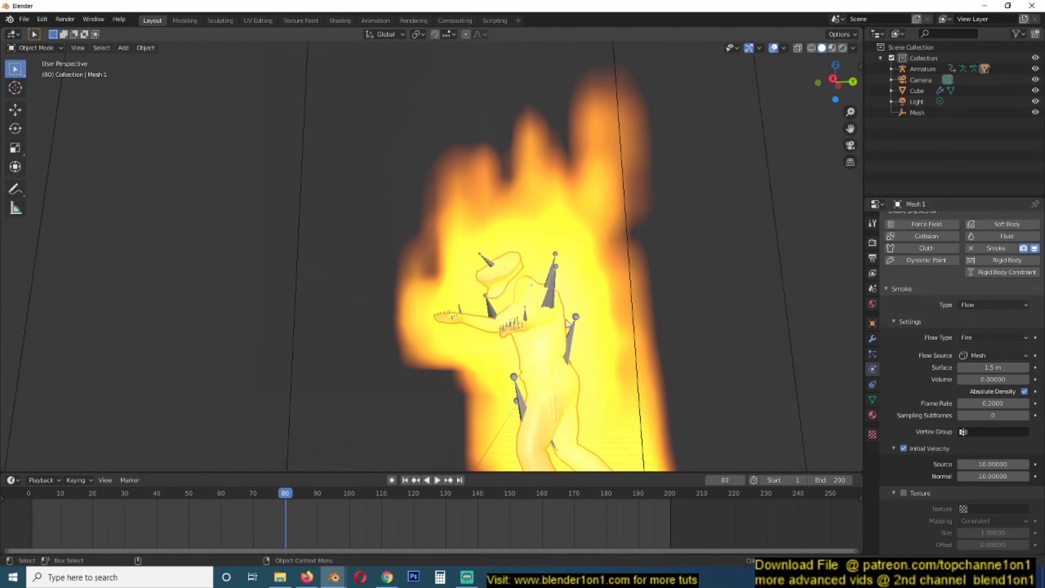
middle_drag(432, 314, 382, 275)
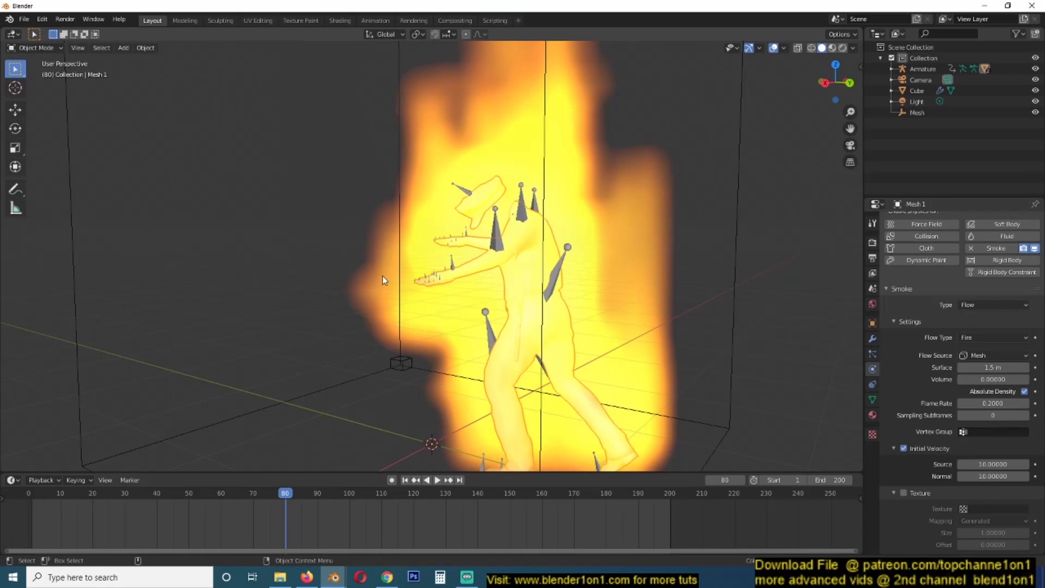
key(space)
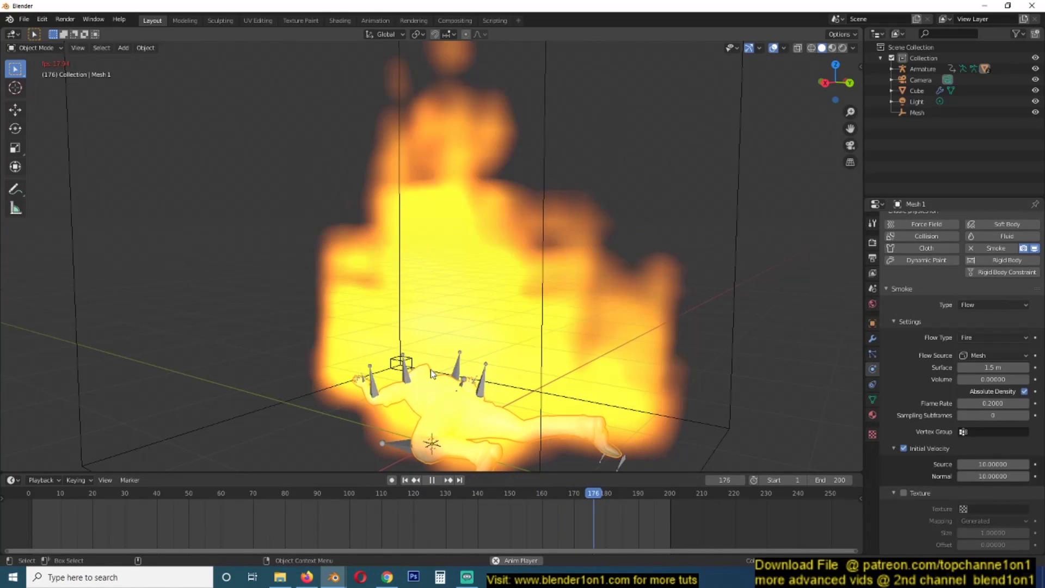
Pause playback and set the character's Smoke Flow Surface to 0.1 m.
scroll(450, 369, down, 4)
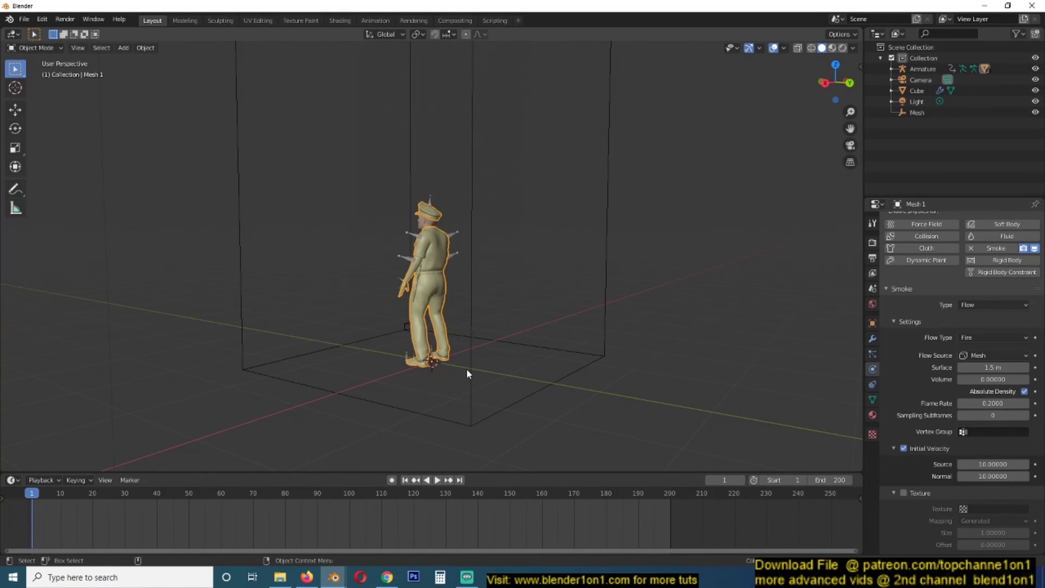
key(space)
scroll(480, 361, up, 5)
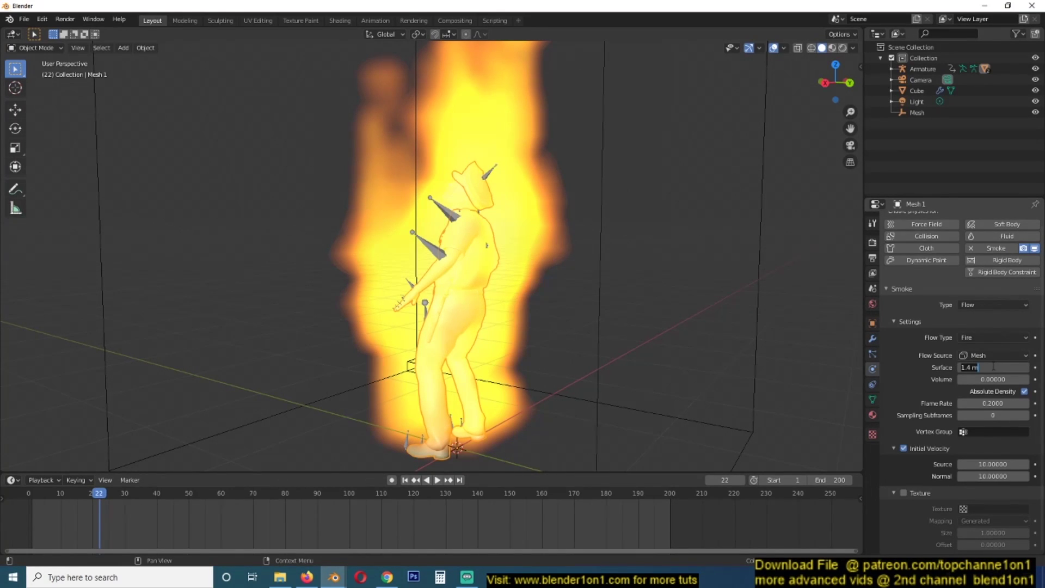
key(Return)
Rewind and replay the thinner flames to frame 140, then select the smoke domain box.
key(shift+Left)
key(space)
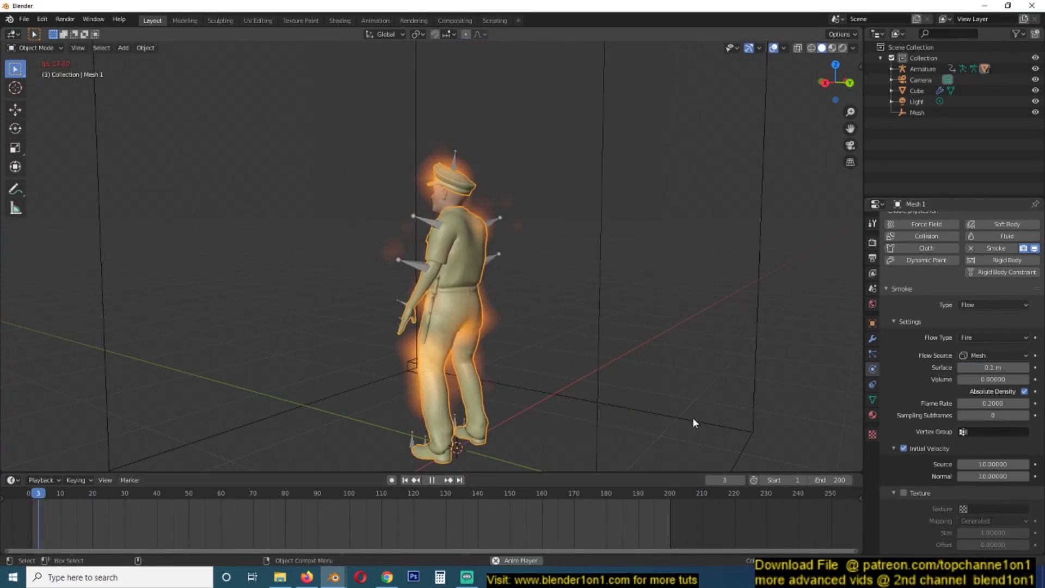
middle_drag(695, 425, 691, 402)
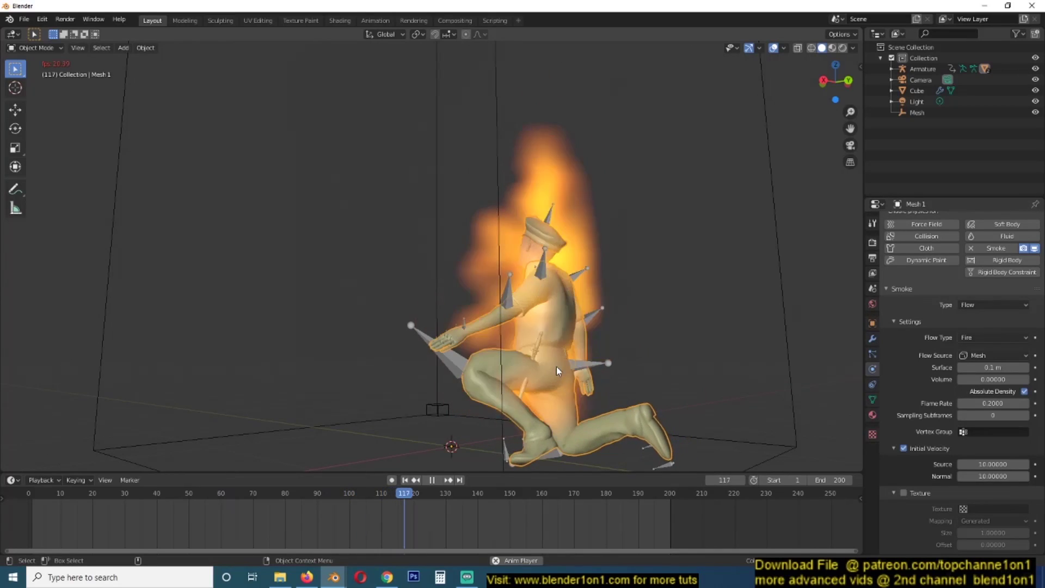
key(space)
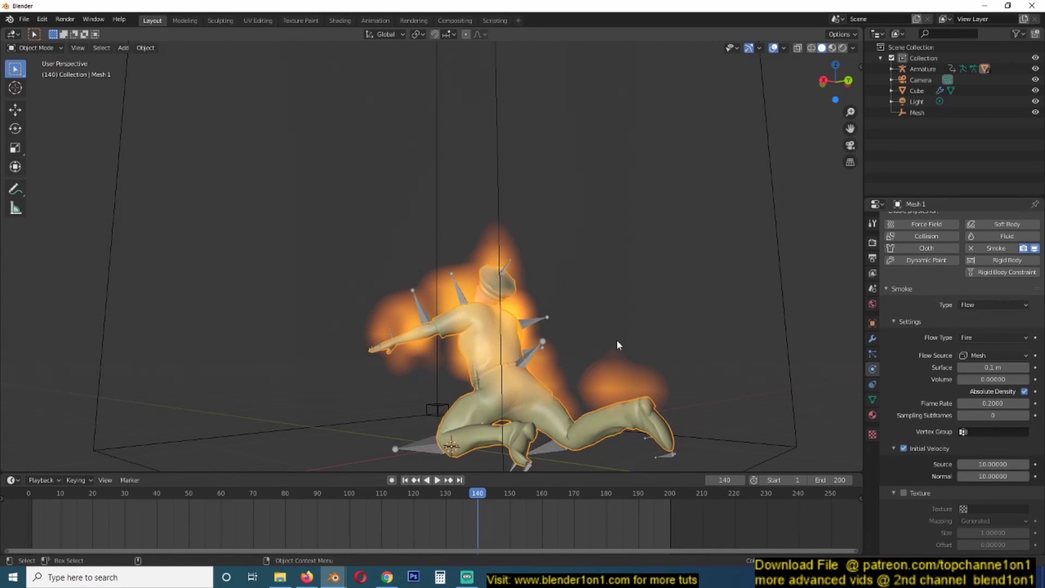
scroll(623, 239, down, 3)
mouse_move(617, 340)
middle_down()
mouse_move(622, 239)
mouse_move(551, 299)
mouse_move(570, 294)
mouse_move(514, 310)
mouse_move(419, 277)
middle_up()
click(623, 241)
scroll(514, 306, up, 3)
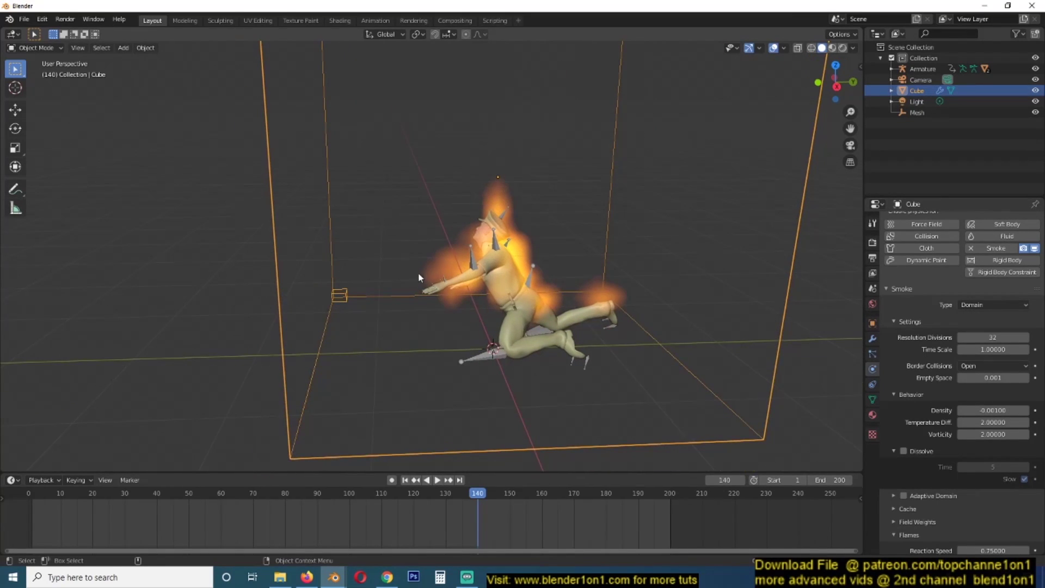
middle_drag(490, 279, 517, 245)
key(space)
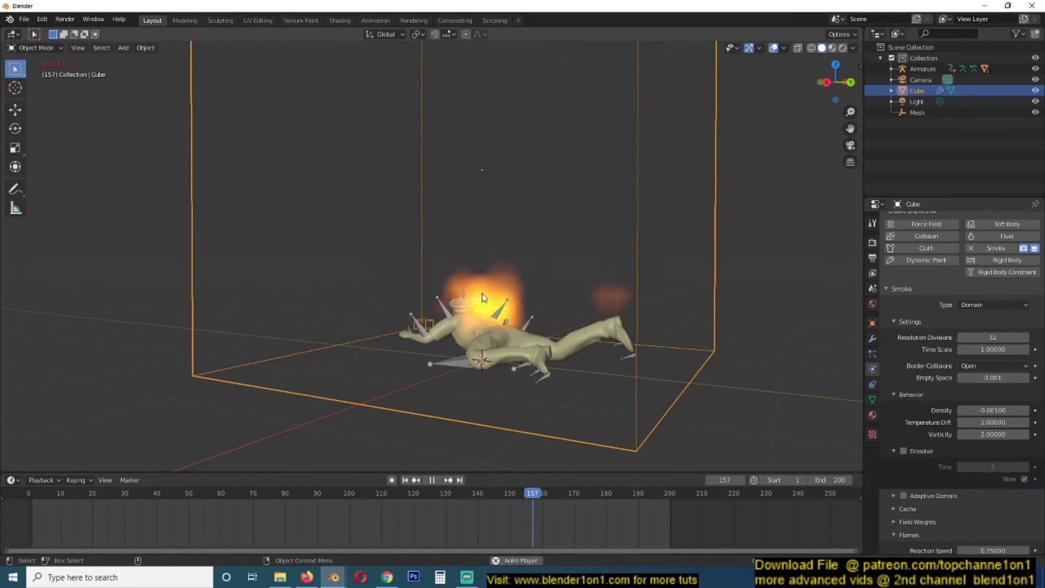
key(space)
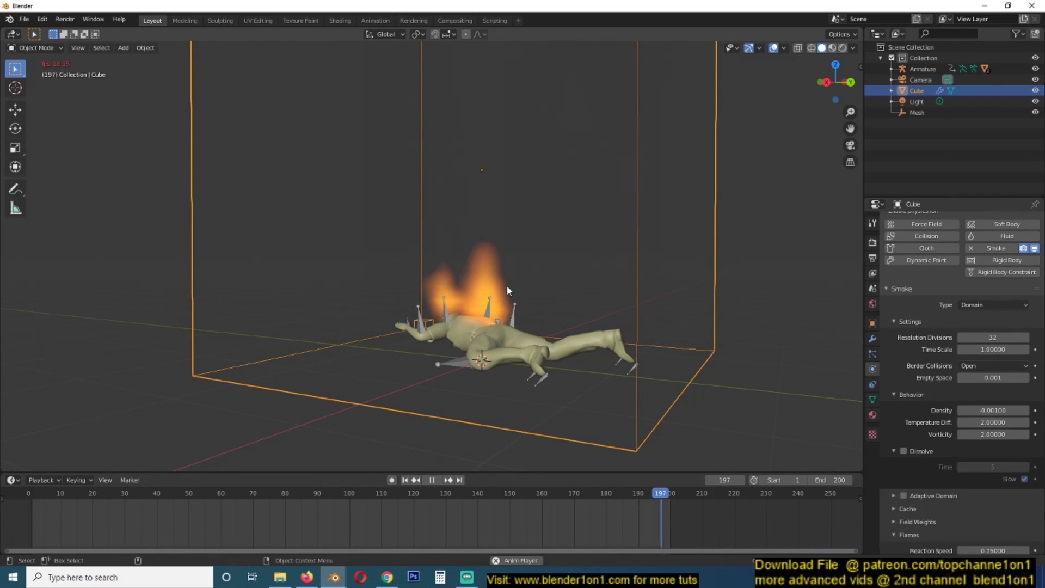
key(space)
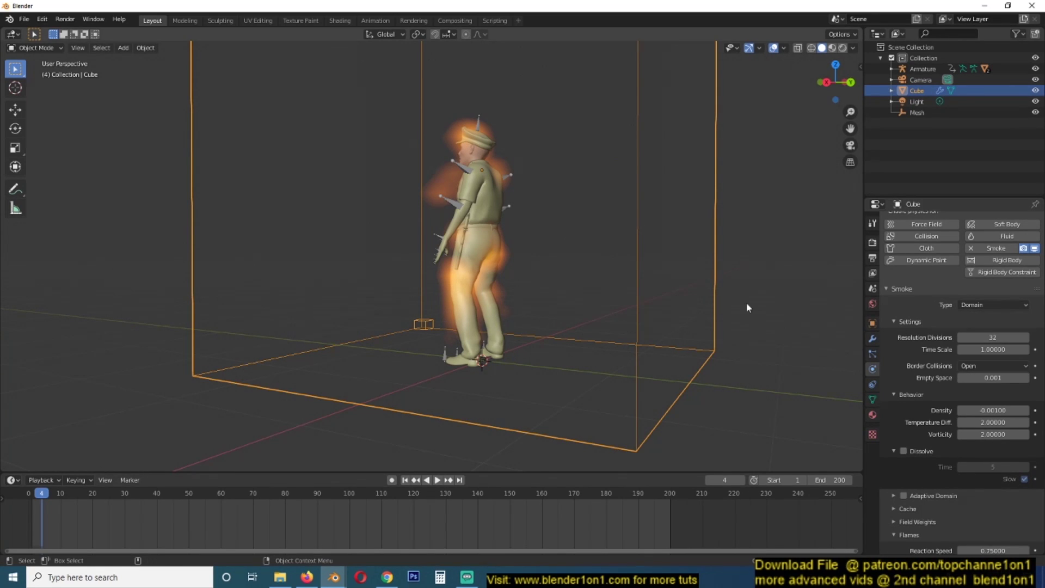
scroll(663, 283, down, 3)
click(497, 280)
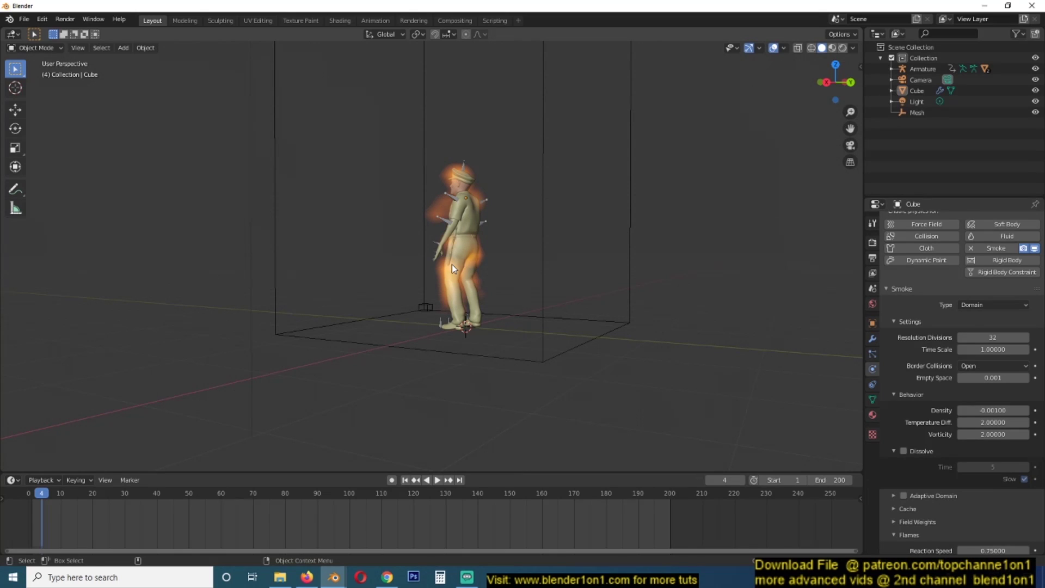
key(space)
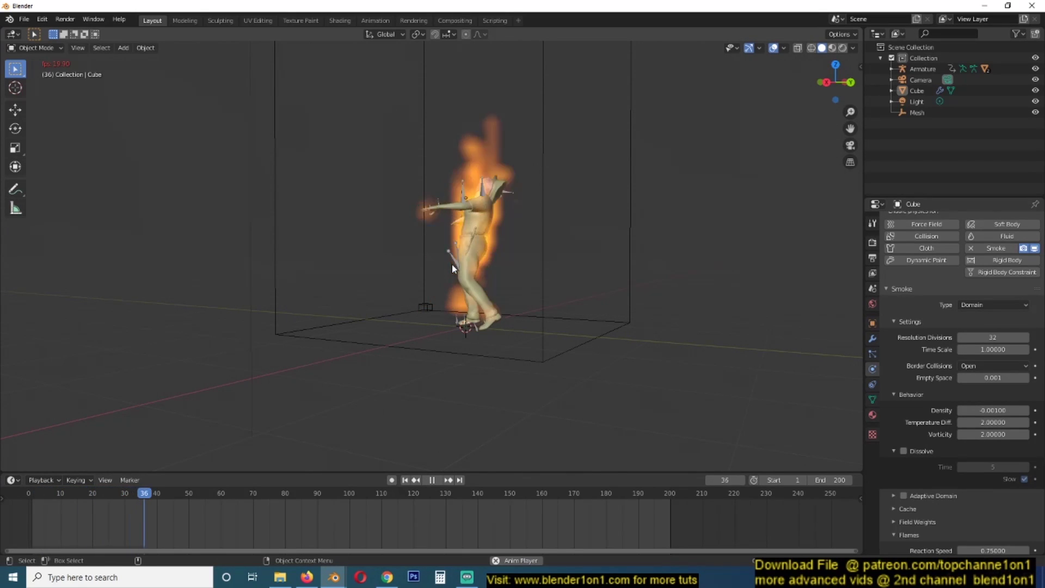
key(space)
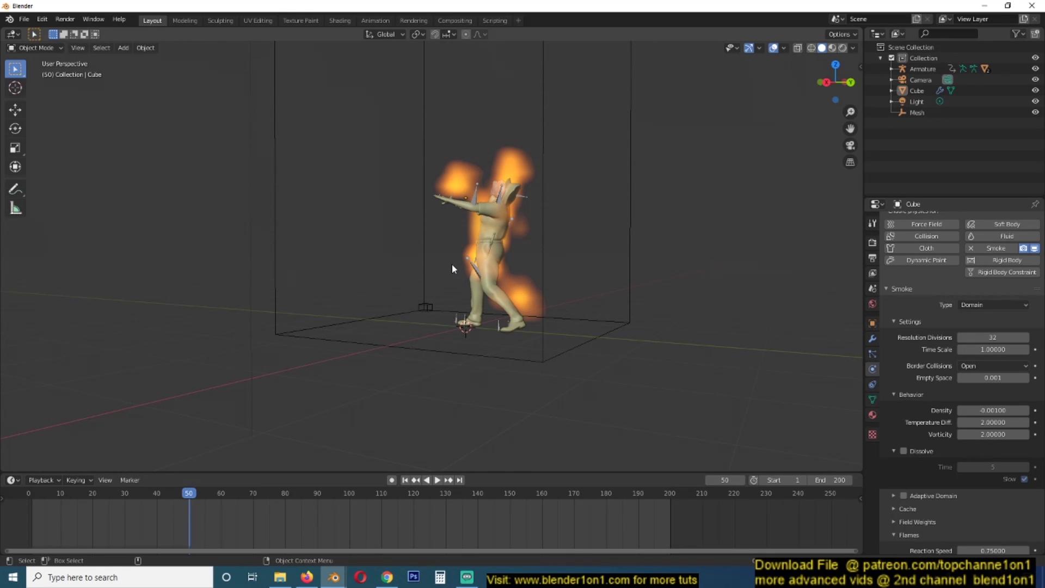
shift+middle_drag(453, 265, 452, 294)
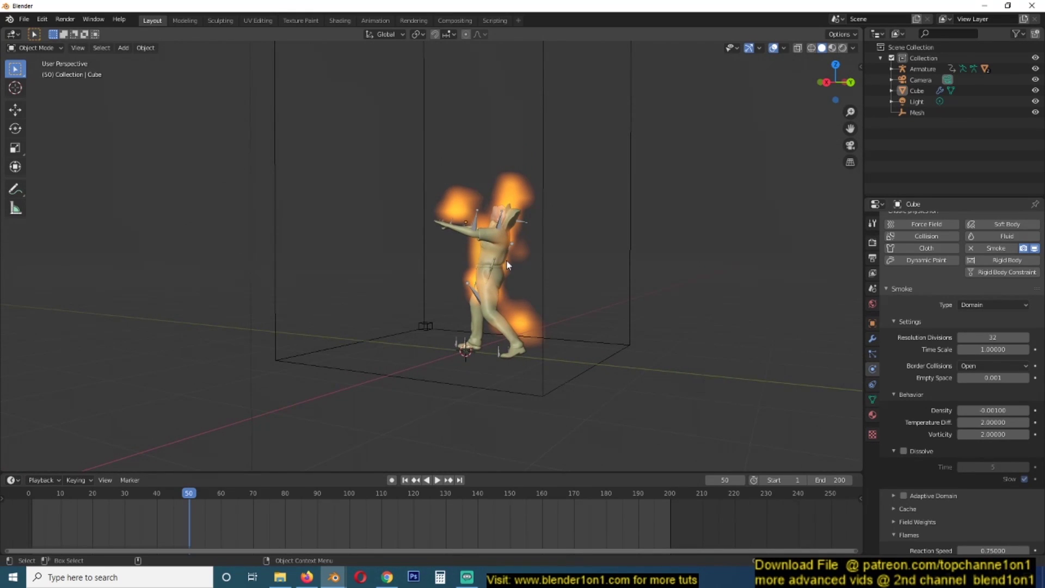
click(543, 262)
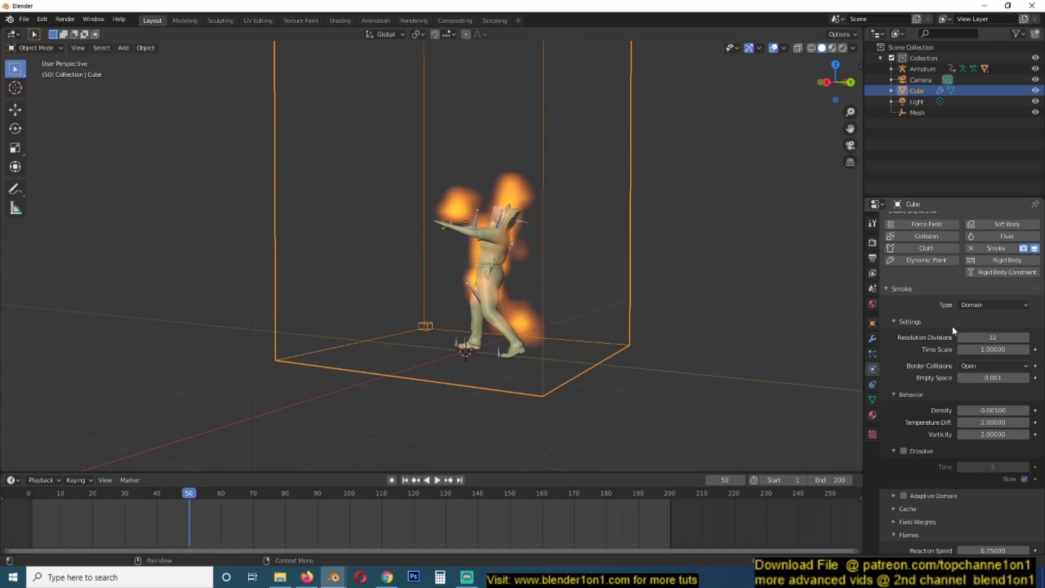
Set the character's flow Surface to 1 m, replay the larger flames, then select the domain Cube.
click(521, 340)
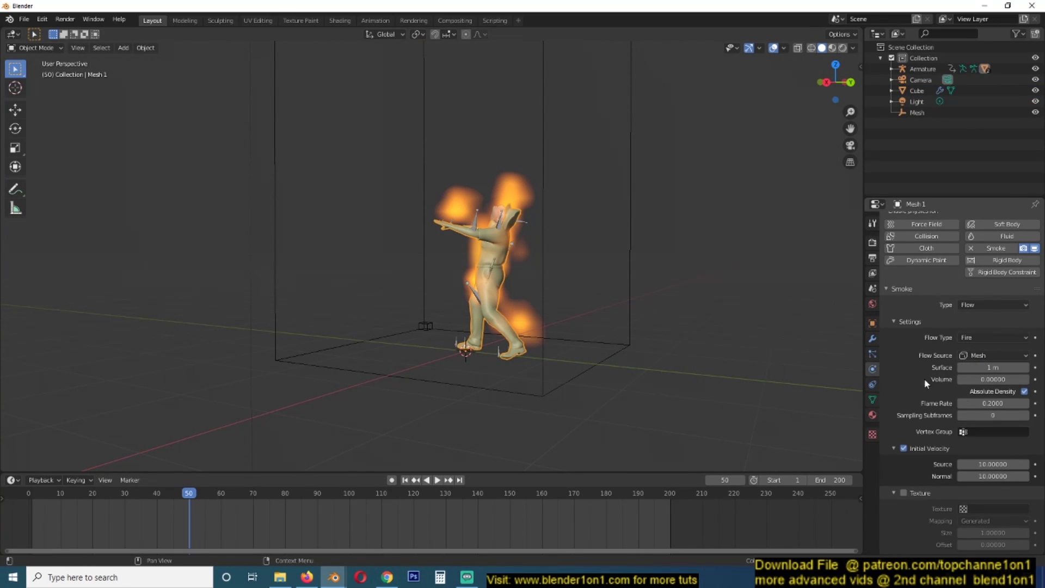
click(680, 509)
key(space)
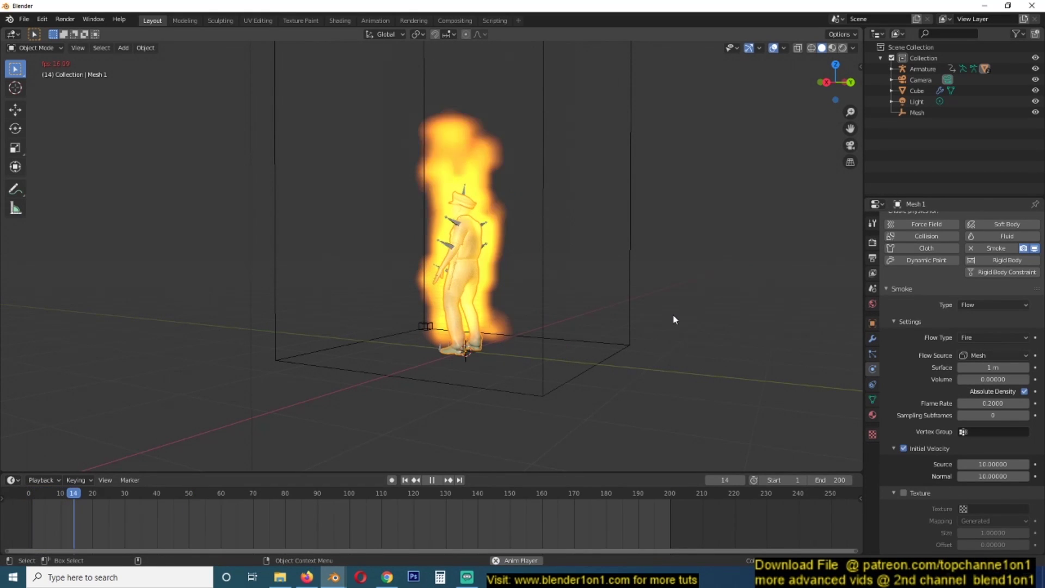
mouse_move(673, 314)
middle_down()
mouse_move(749, 323)
mouse_move(702, 316)
middle_up()
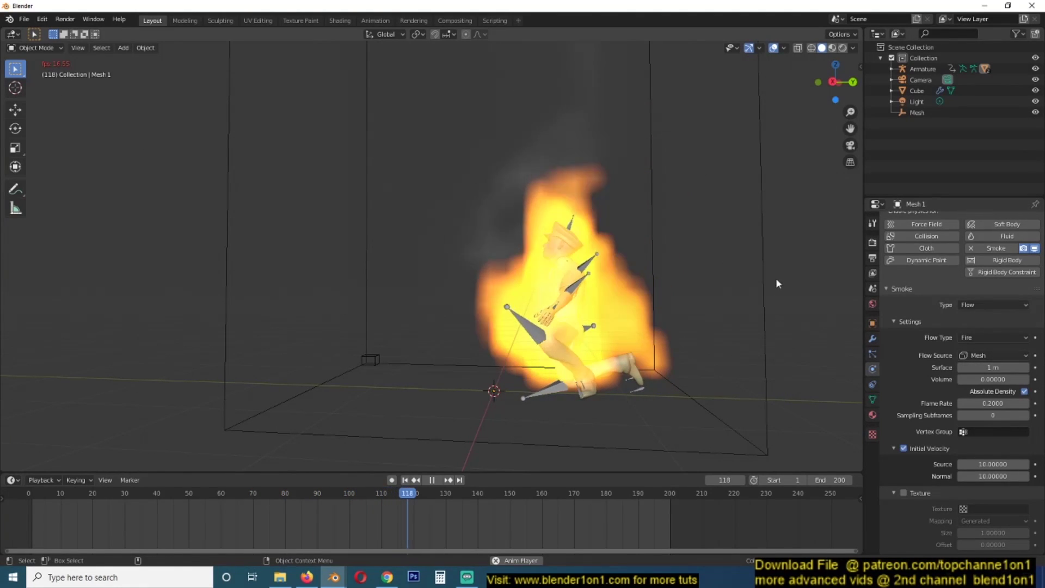
click(764, 289)
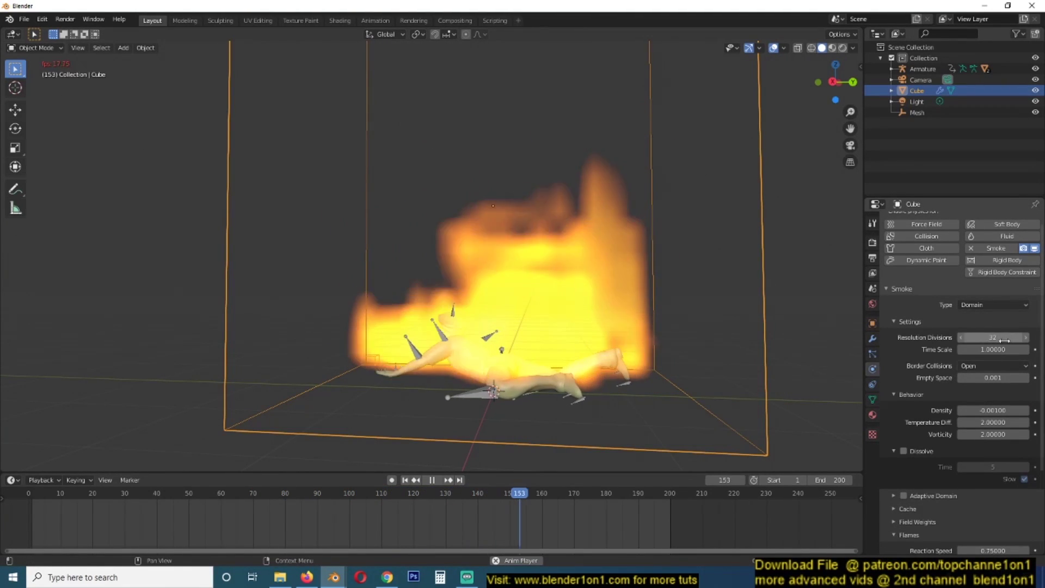
scroll(844, 340, down, 4)
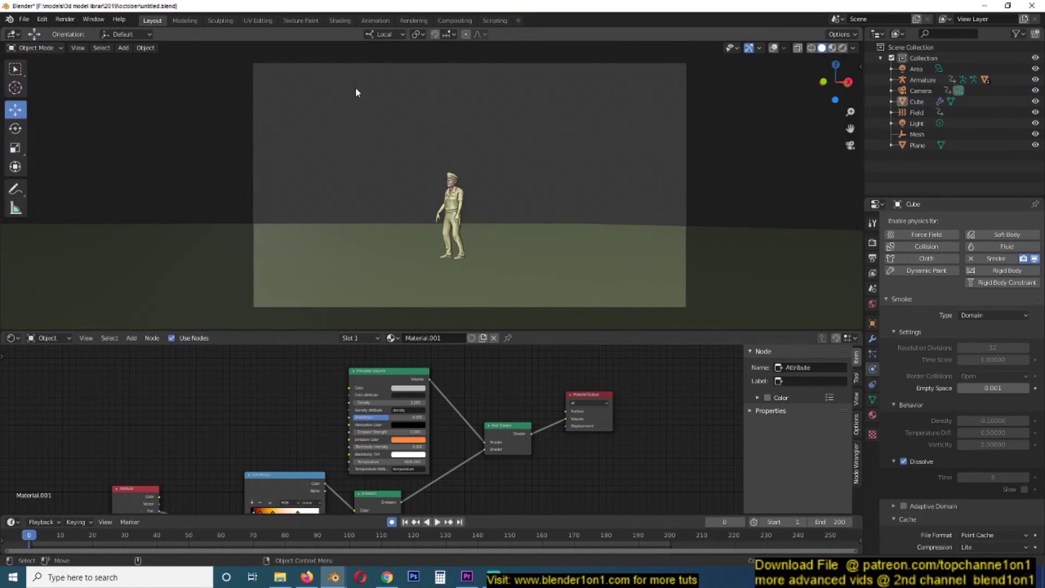
Play the finished scene to frame 56, showing large flames engulfing the dancing character.
key(space)
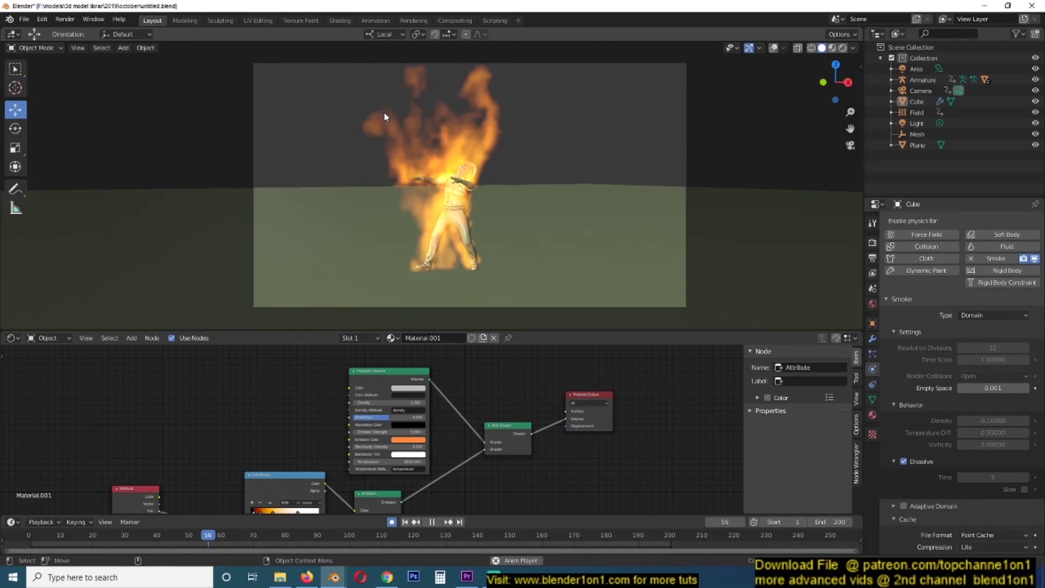